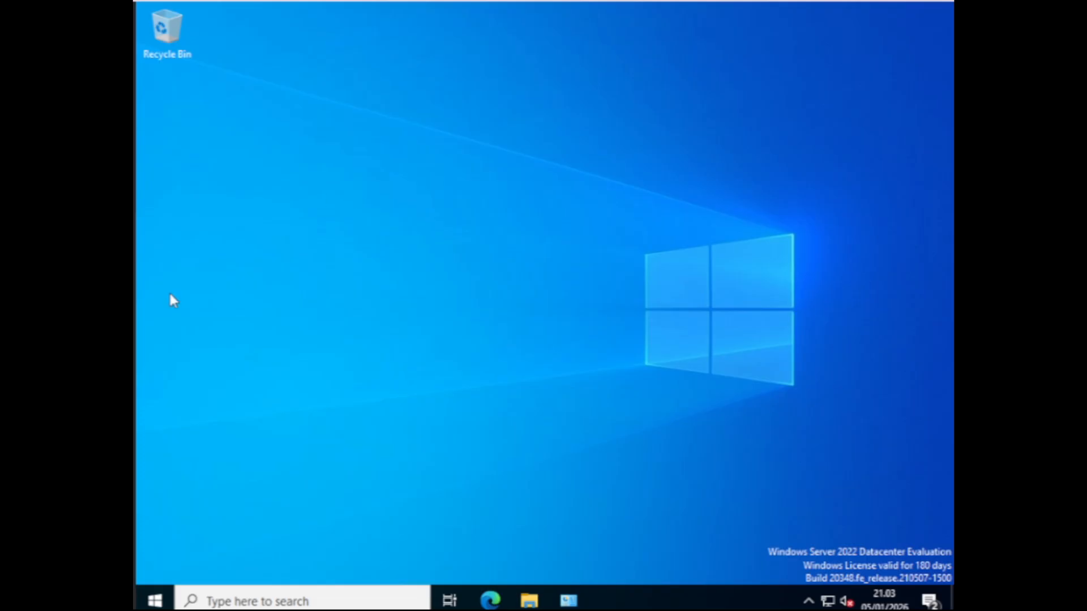
Open Server Manager, dismiss the Windows Admin Center message and show the local server's properties
left_click(164, 607)
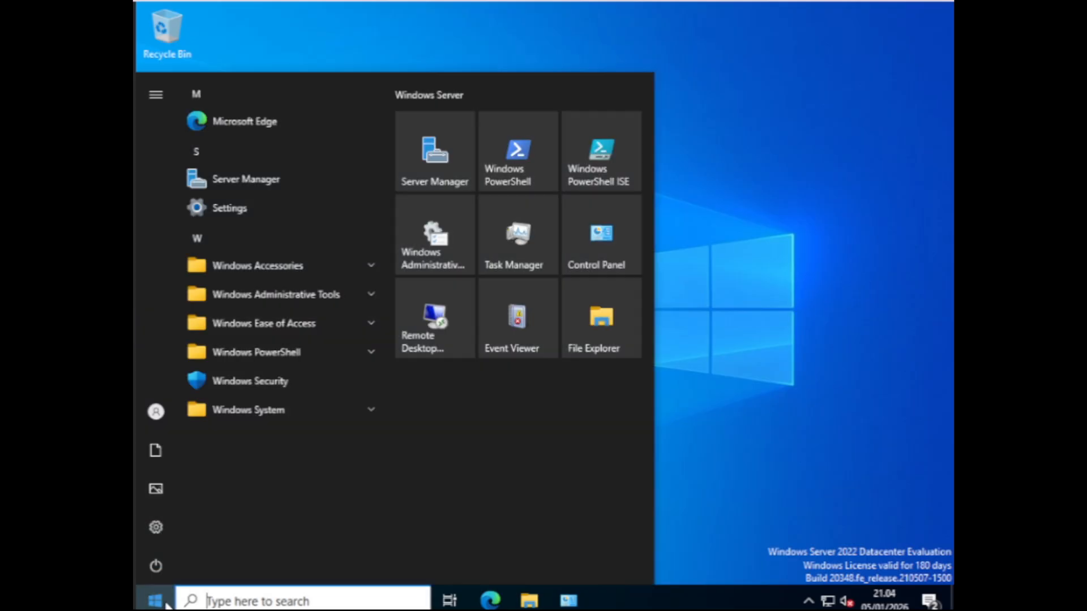
left_click(453, 168)
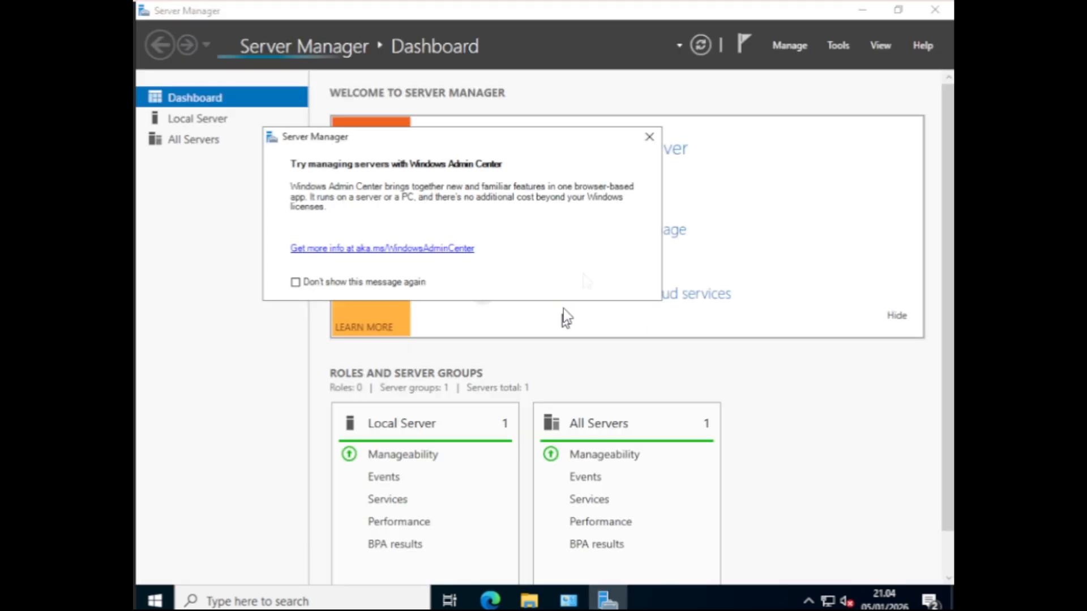
left_click(650, 138)
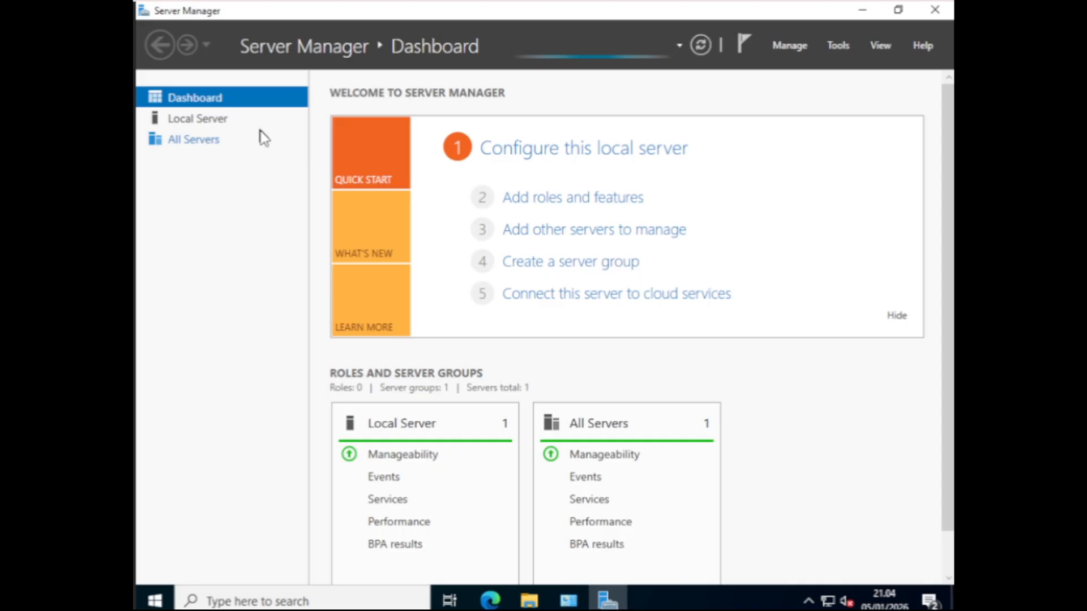
left_click(204, 121)
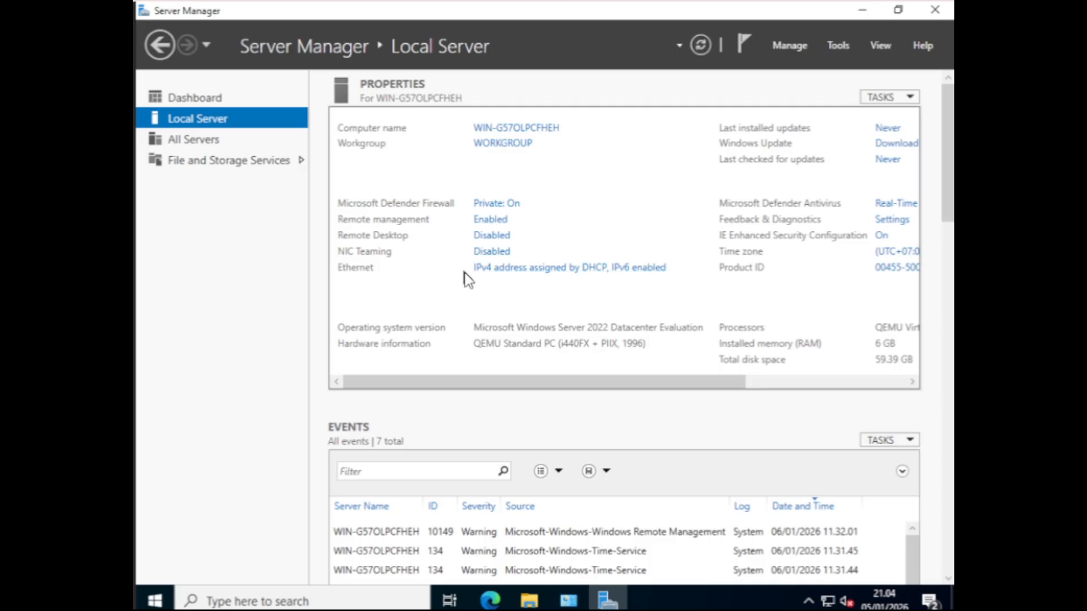
Open the status of the Ethernet connection from the local server's Ethernet property
left_click(484, 268)
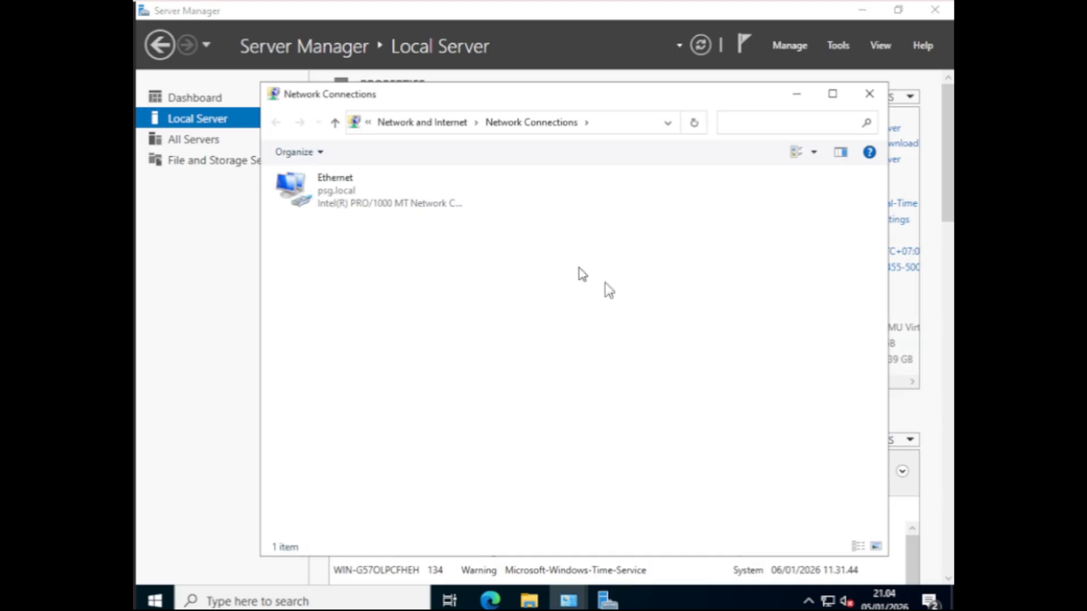
left_click(362, 214)
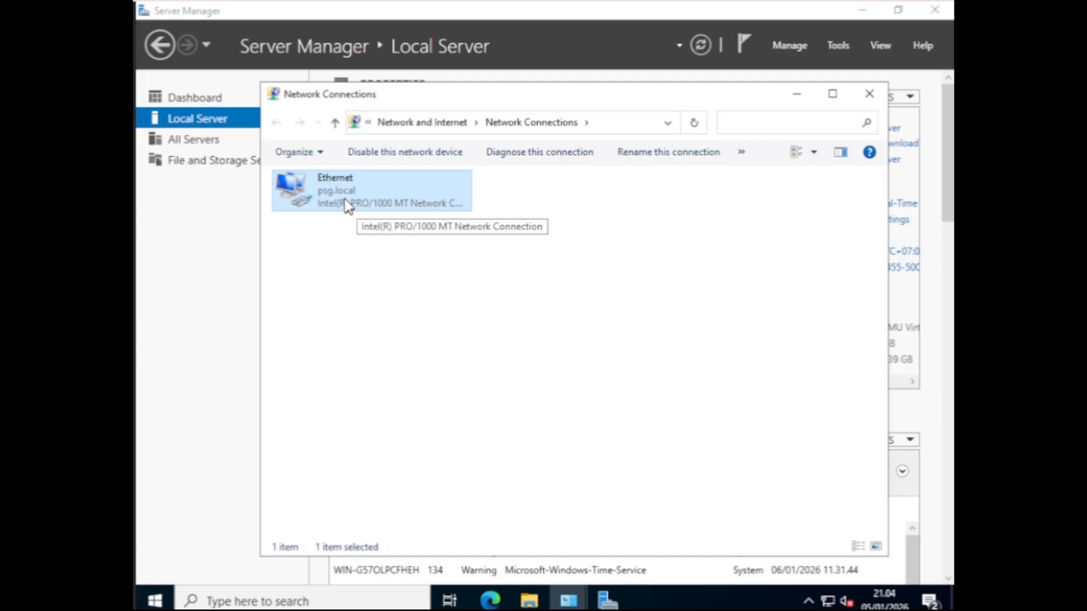
double_click(345, 198)
left_click_drag(532, 134, 665, 182)
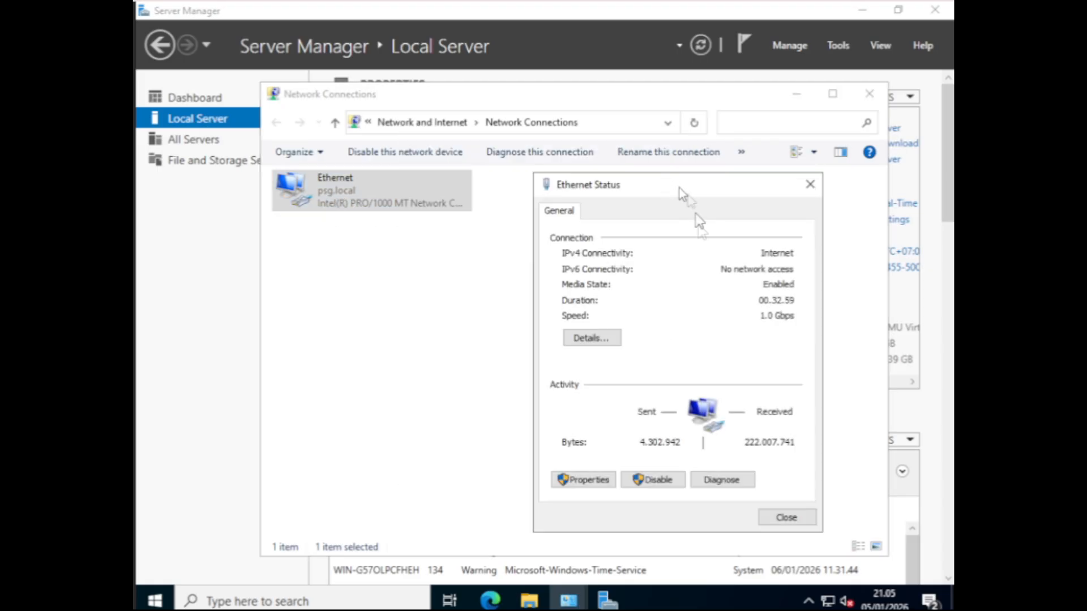
View the Ethernet connection's network details, including its IPv4 address, subnet mask and default gateway
left_click(585, 339)
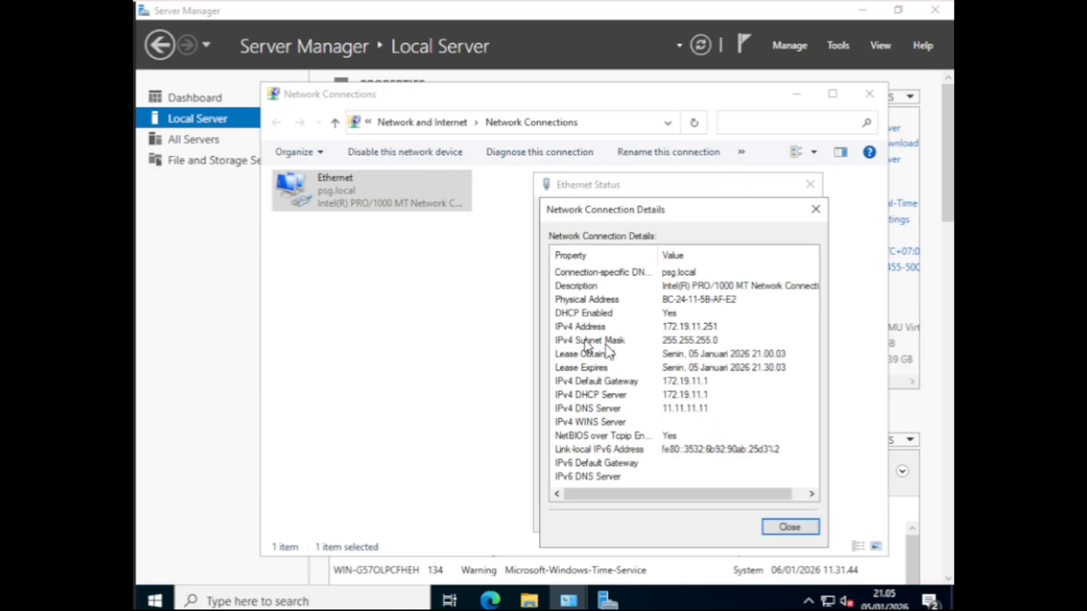
left_click_drag(718, 211, 731, 195)
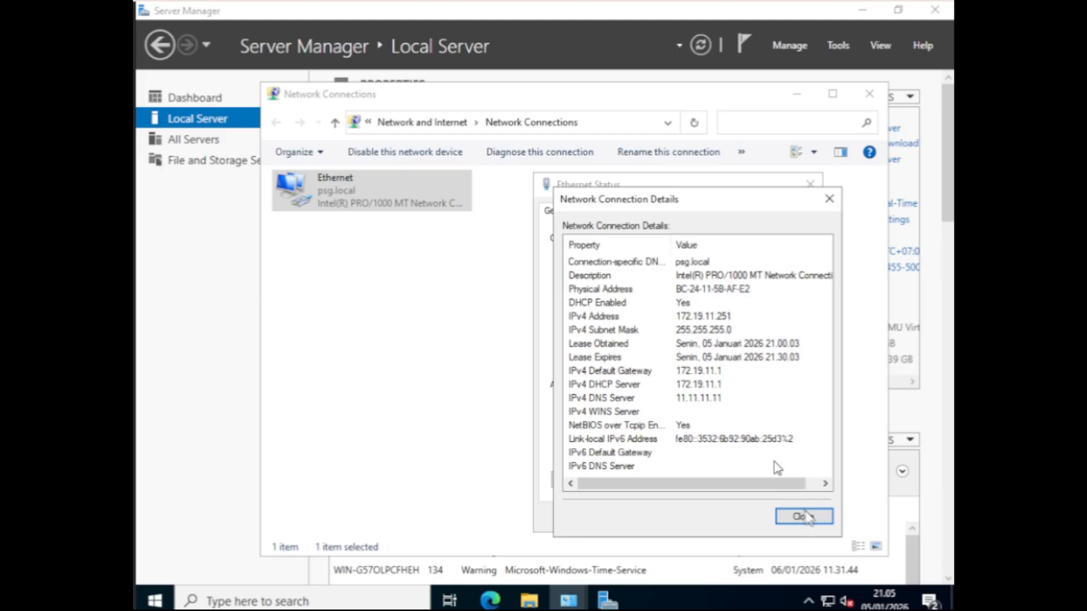
left_click(804, 517)
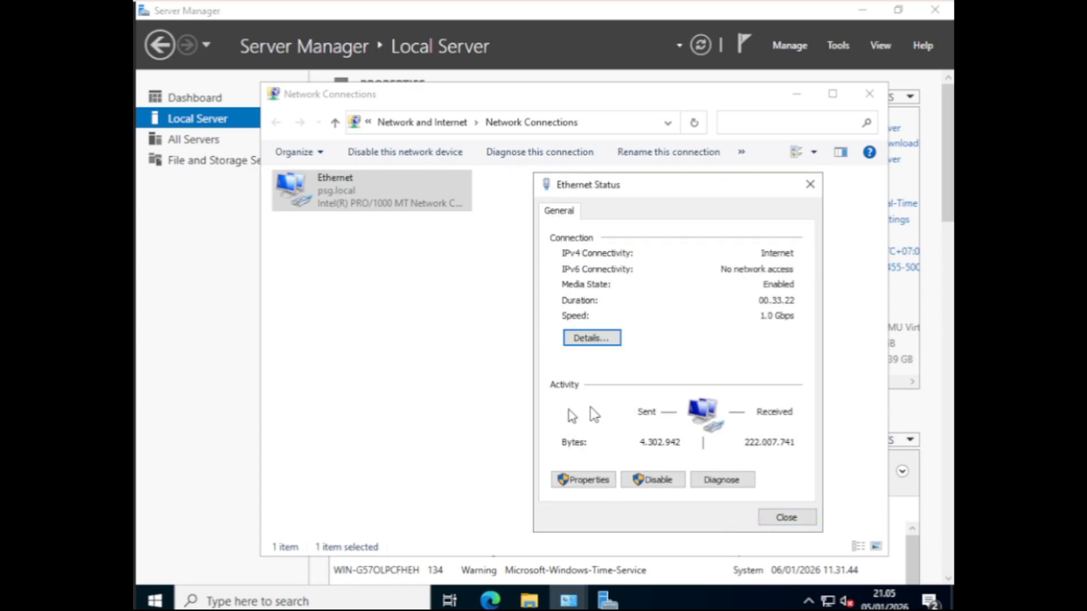
In the Ethernet adapter's TCP/IPv4 properties, switch to a manual IP address and enter 172.19.11.251
left_click(586, 481)
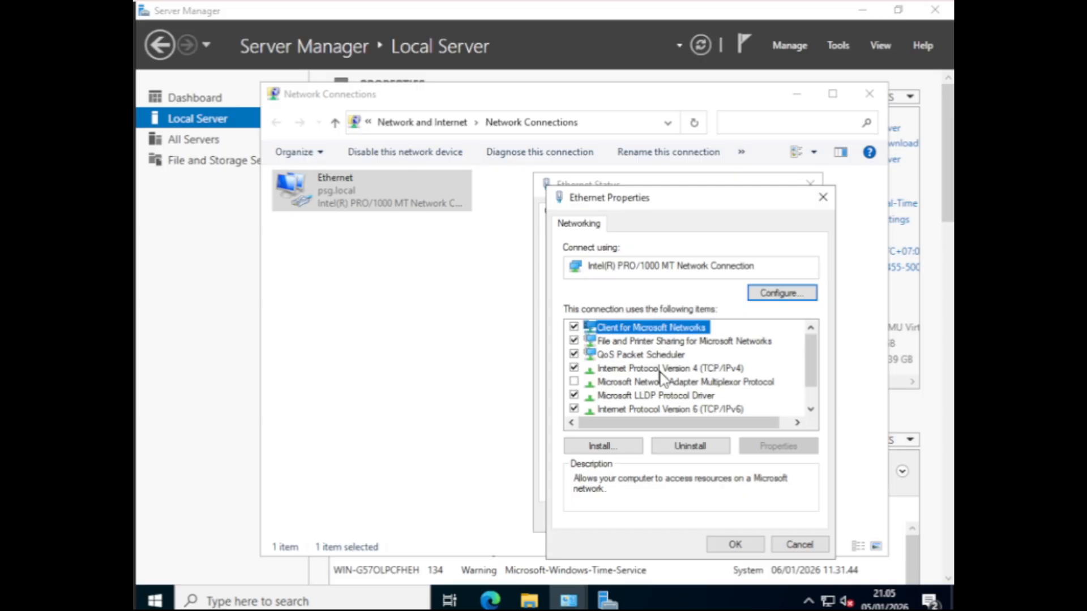
left_click(659, 371)
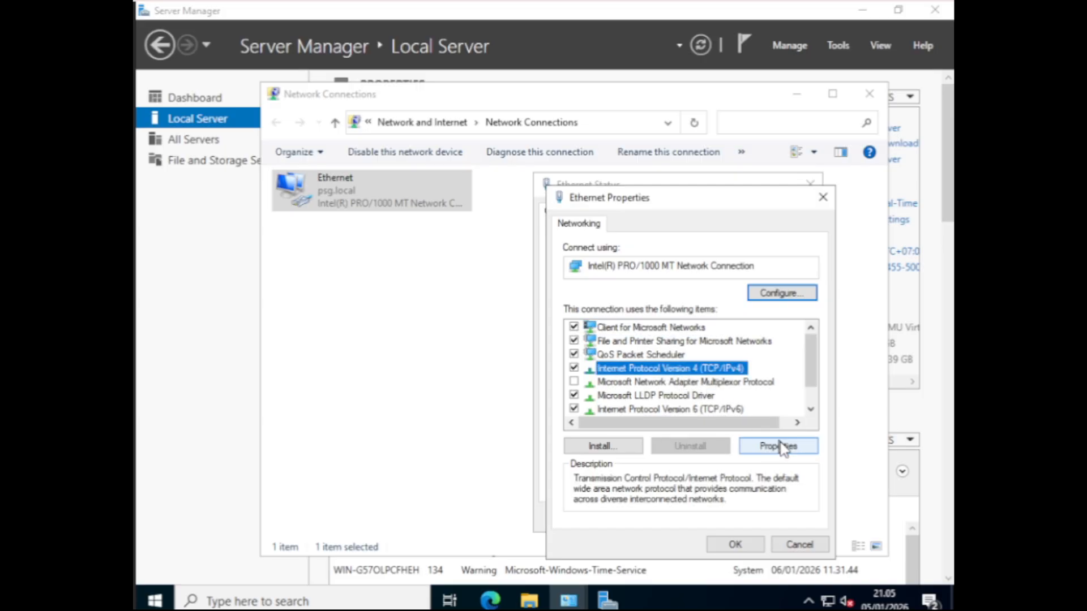
left_click(782, 447)
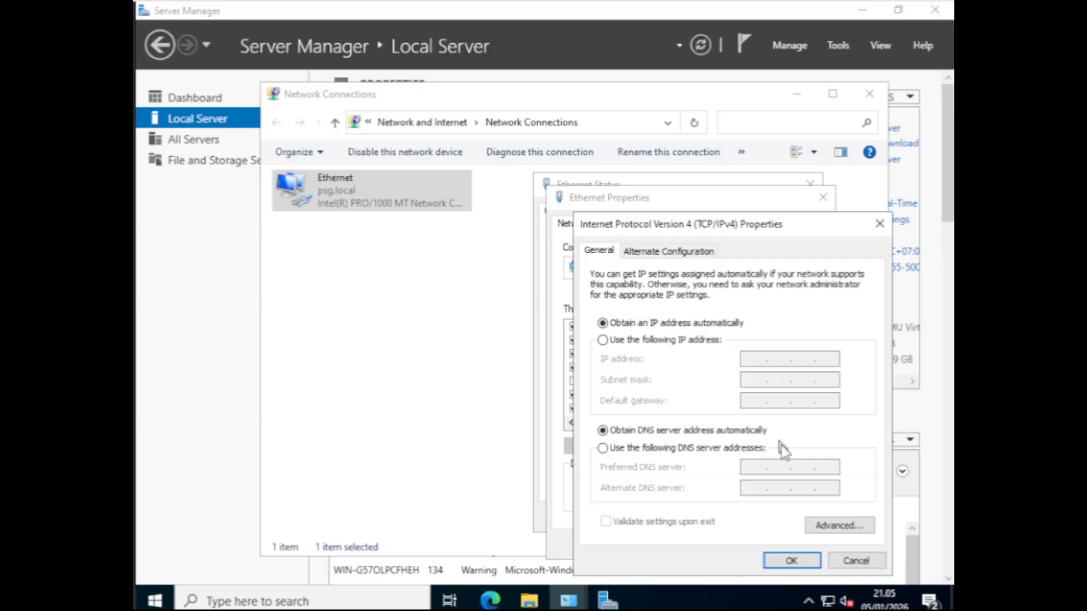
left_click(602, 340)
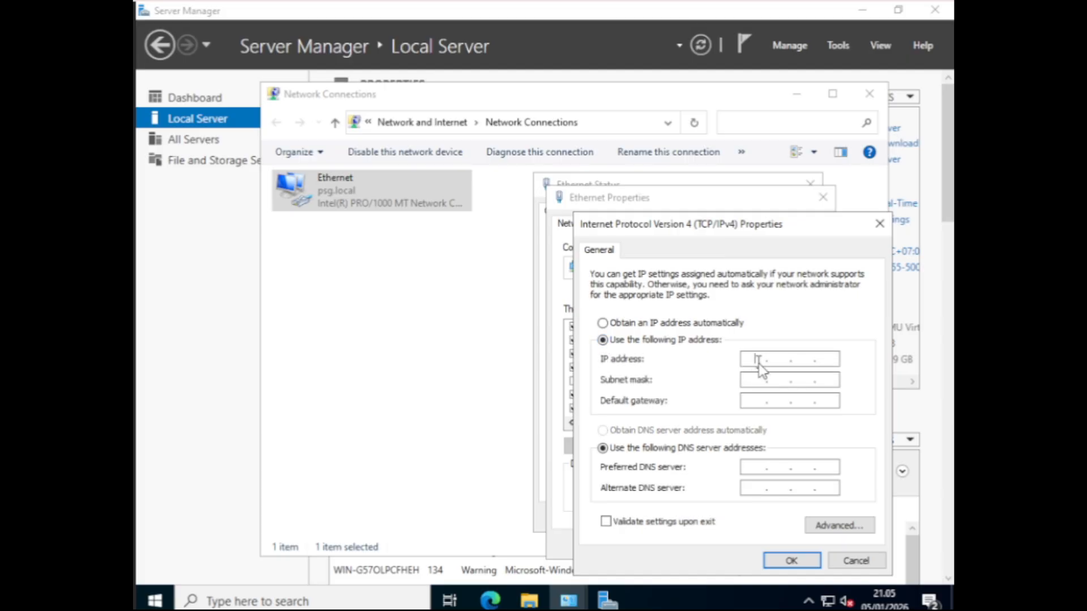
type("172 . 19 . 11 . 251")
Set the subnet mask to 255.255.255.0 and the default gateway to 172.19.11.1, and confirm the IPv4 settings
key("Tab")
key("Right")
key("Right")
key("Right")
key("Right")
key("Right")
key("BackSpace")
type("255")
key("Tab")
type("172.19.11.1")
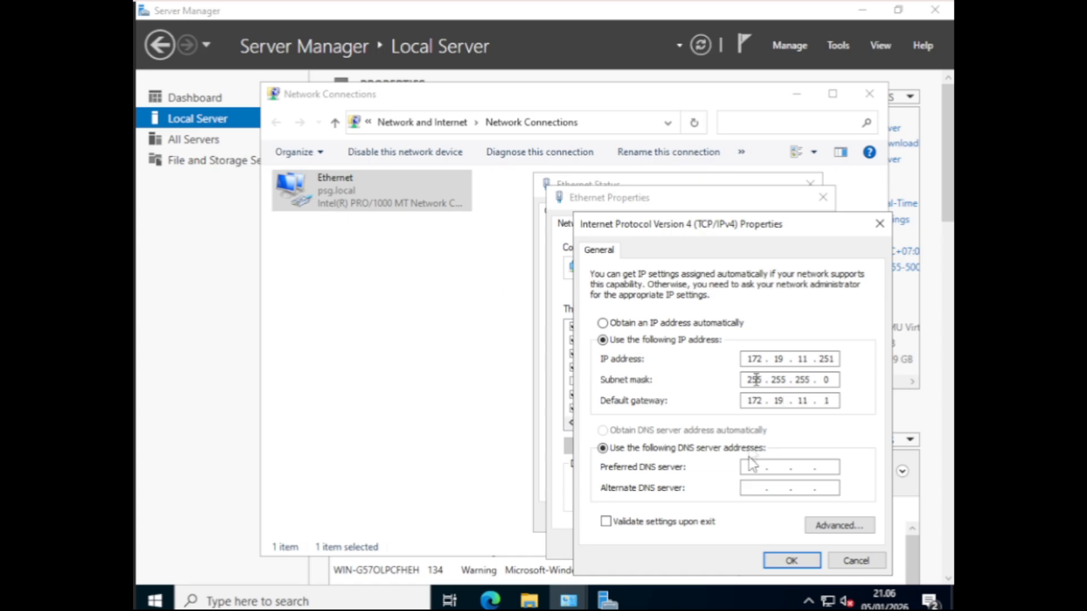
left_click(792, 560)
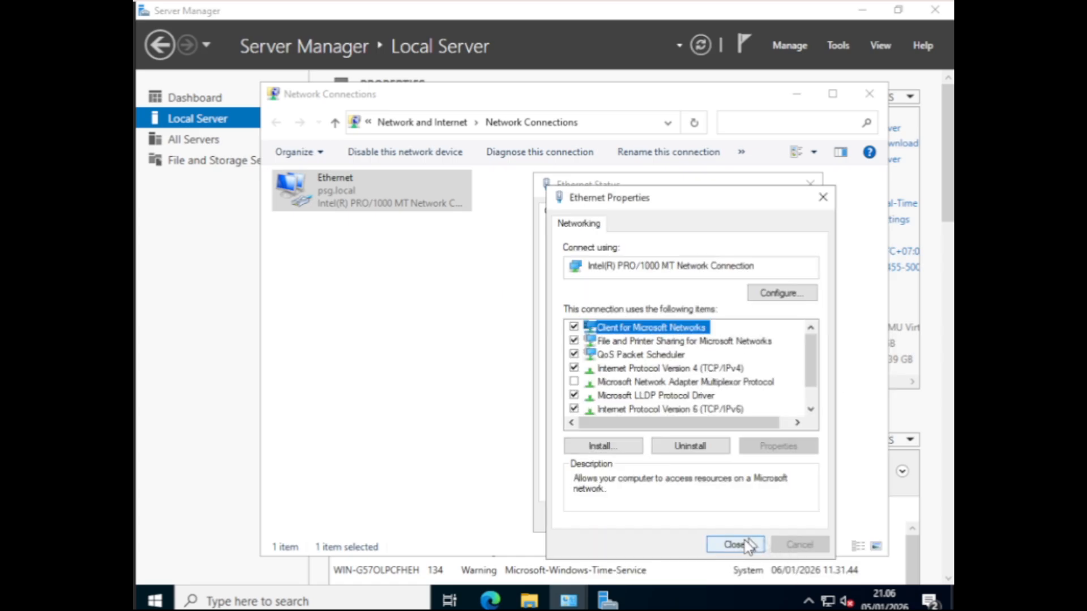
Close the Ethernet properties and status dialogs and the Network Connections window
left_click(745, 542)
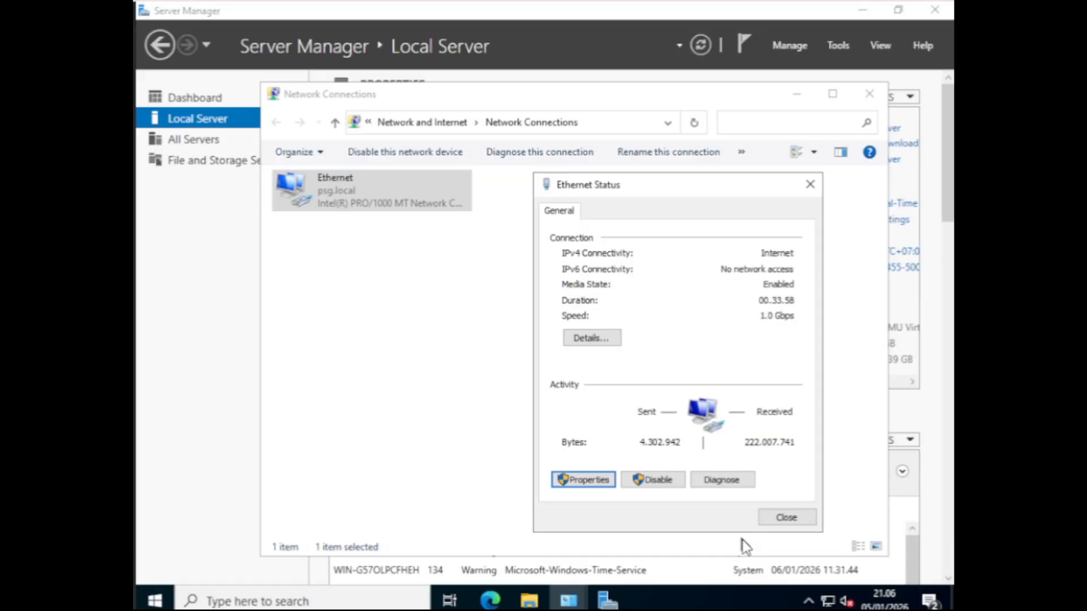
left_click(787, 517)
left_click(555, 331)
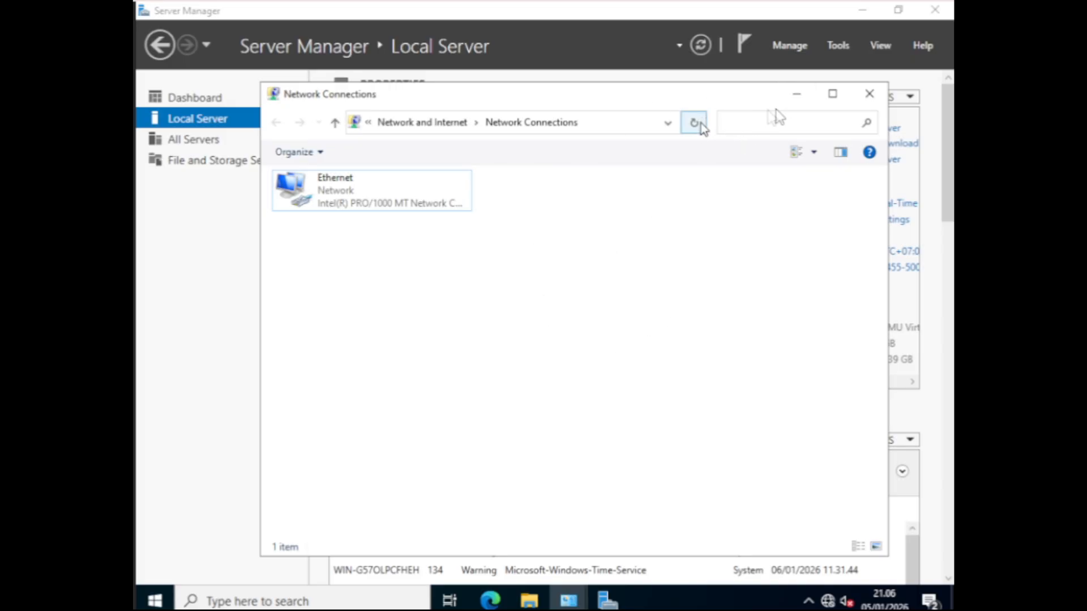
left_click(869, 95)
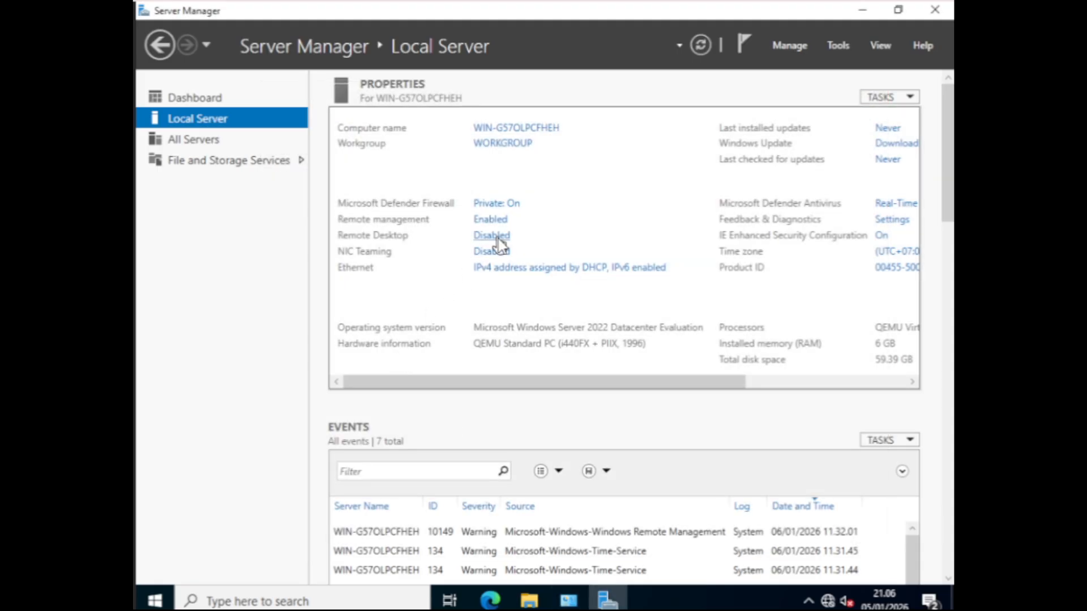
Open the computer name and domain change settings from the local server's computer name
left_click(521, 127)
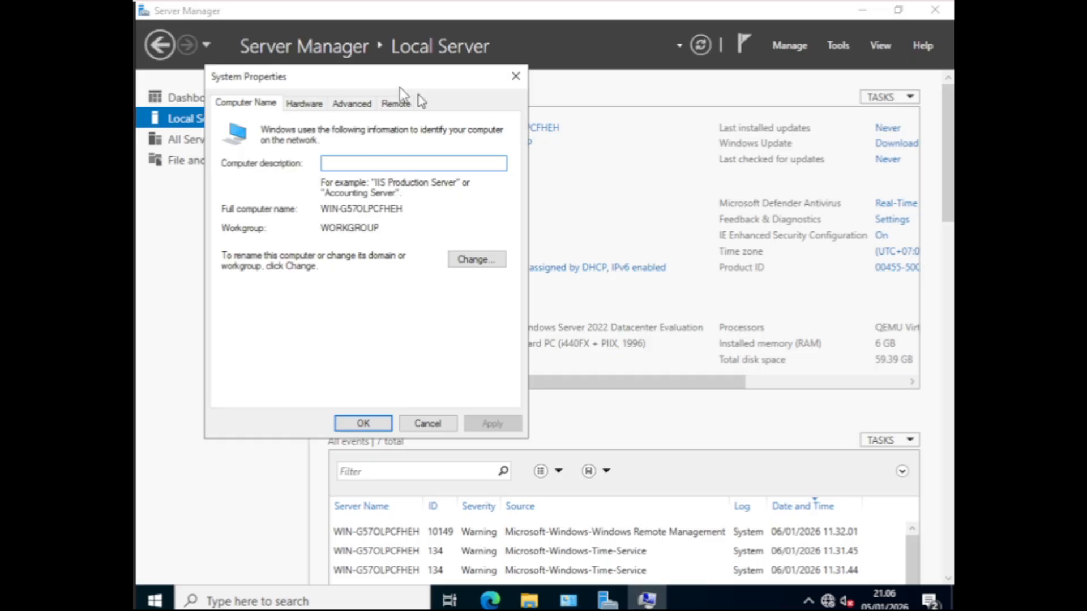
left_click_drag(518, 107, 730, 130)
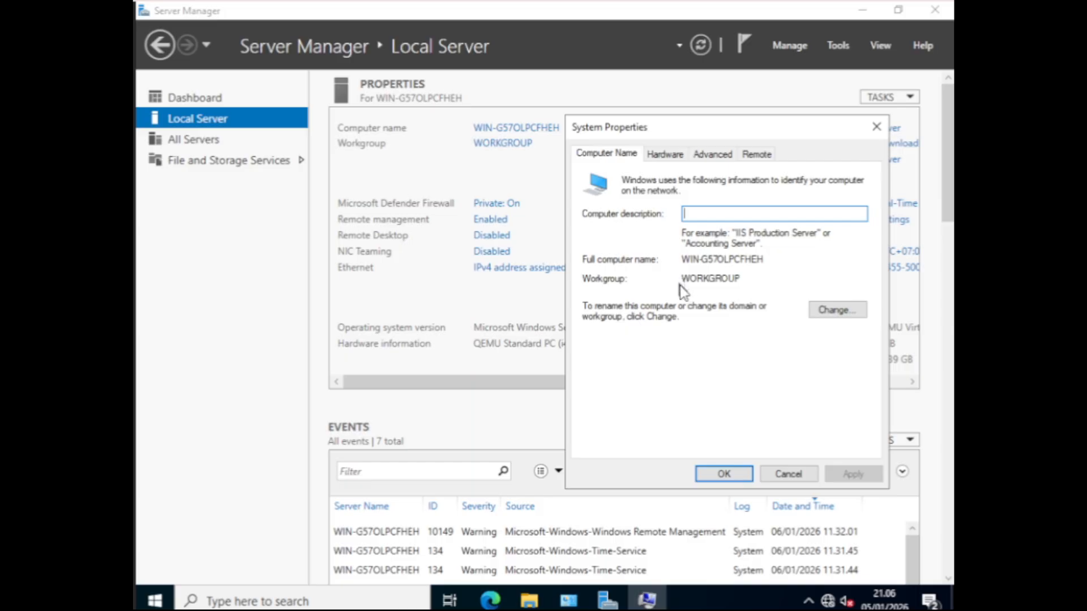
left_click_drag(683, 260, 721, 270)
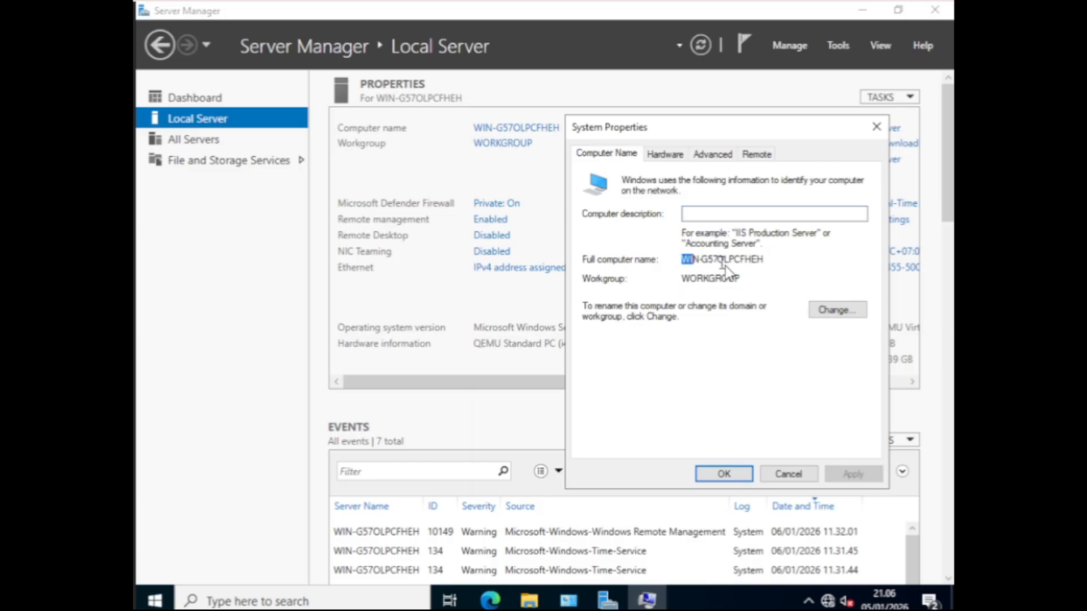
left_click(839, 318)
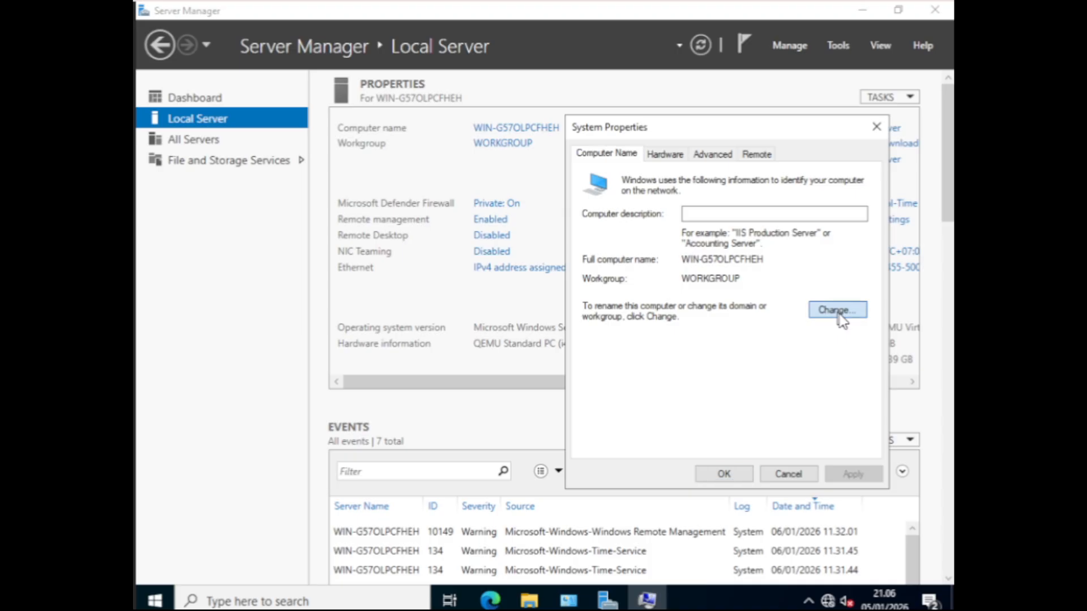
left_click_drag(698, 152, 703, 164)
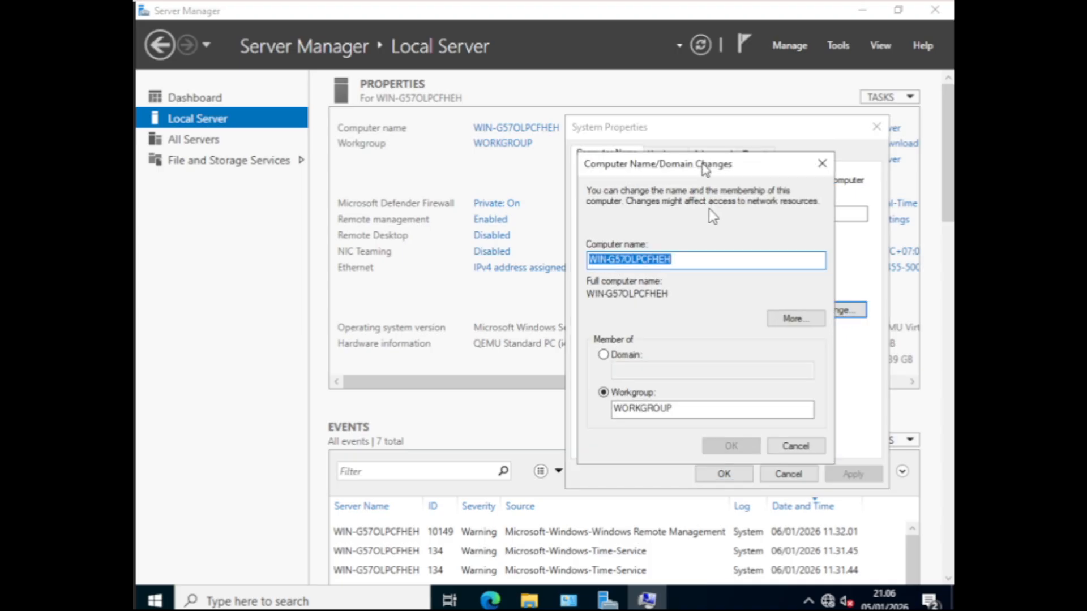
Replace the computer name with SVR-01 and confirm the change
left_click(693, 263)
left_click_drag(693, 263, 594, 263)
left_click(704, 262)
left_click_drag(702, 260, 592, 264)
type("SVR")
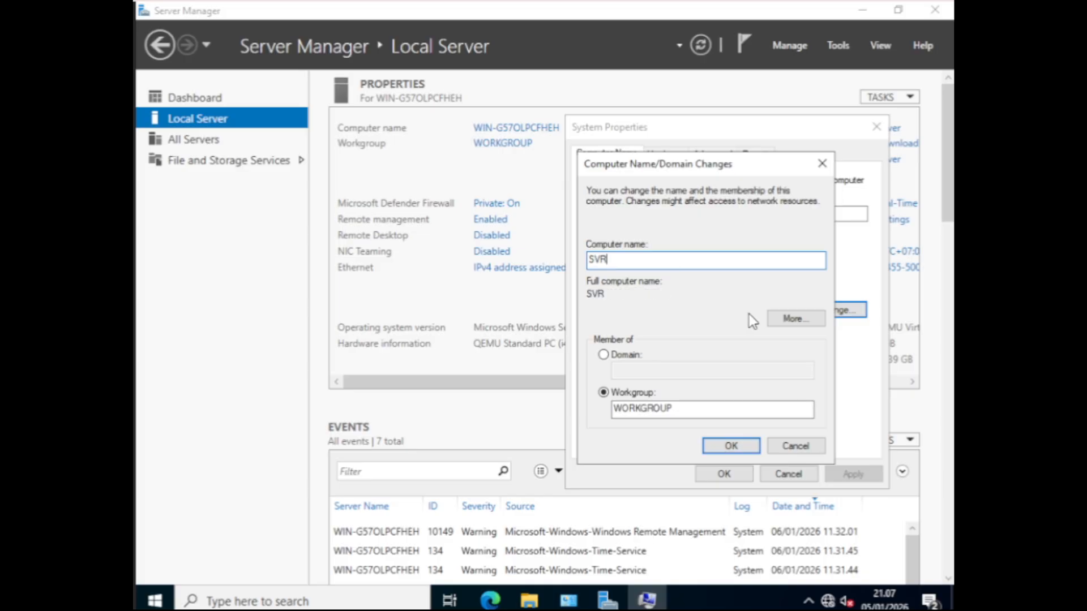
type("-01")
left_click(728, 449)
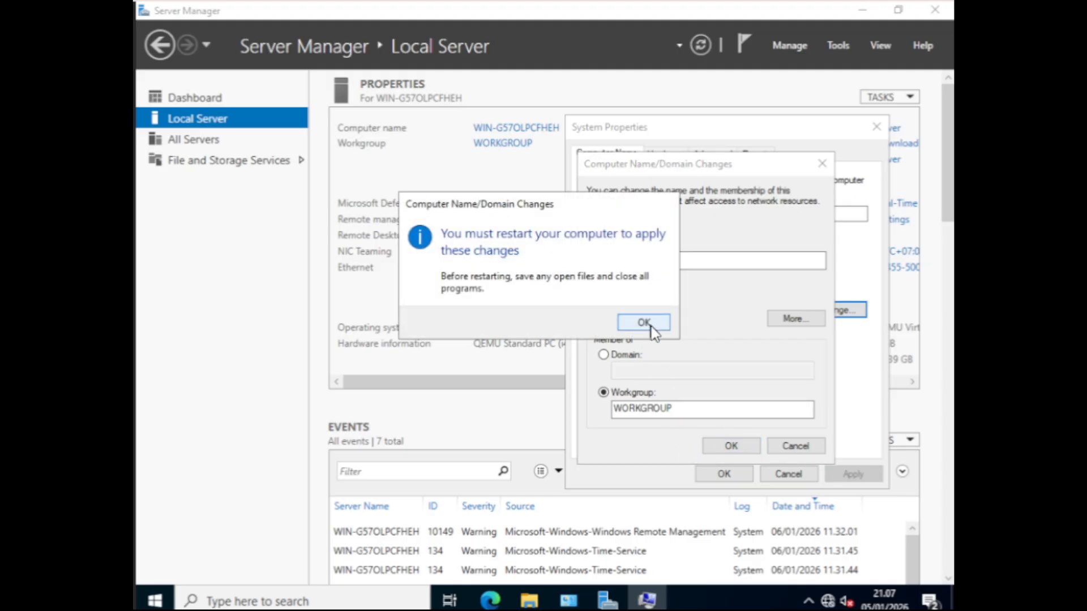
Acknowledge the restart requirement, close System Properties and restart the server immediately
left_click(651, 326)
left_click(714, 475)
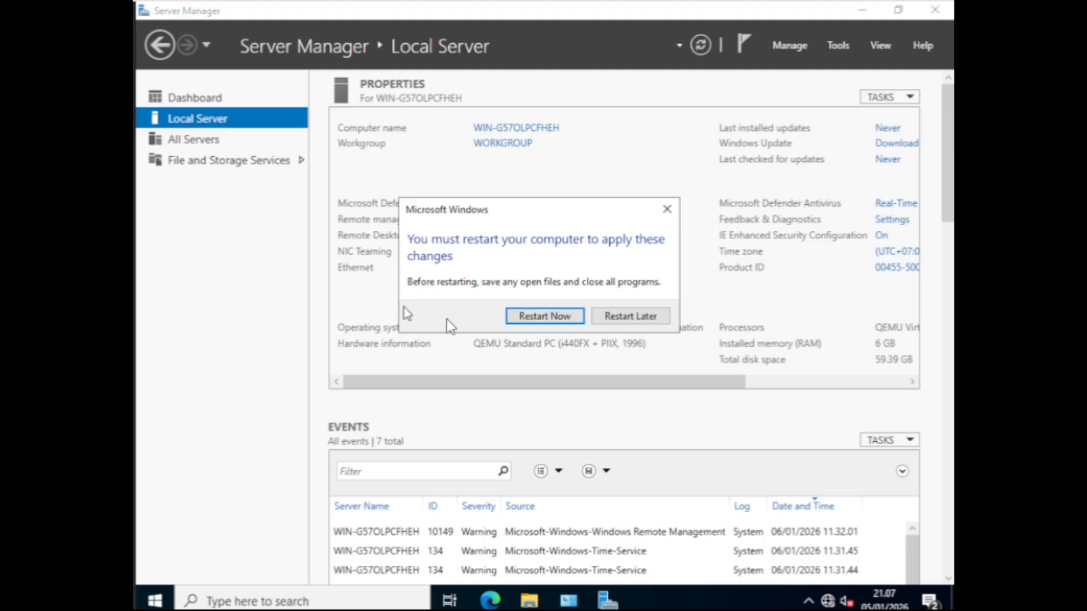
left_click(514, 318)
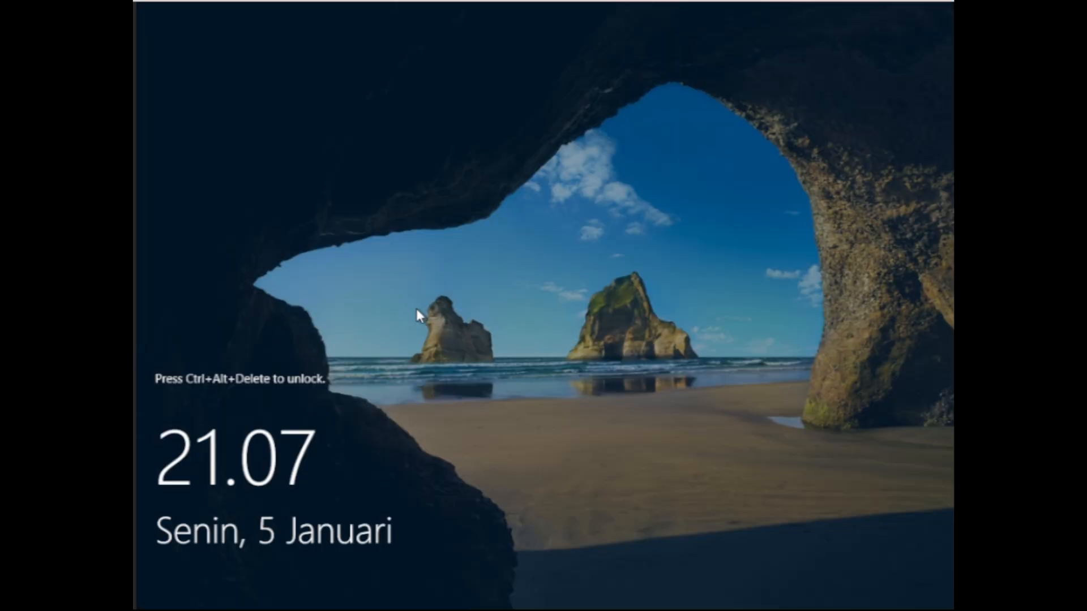
Unlock the server and sign in as Administrator with the account password
key("ctrl+alt+Delete")
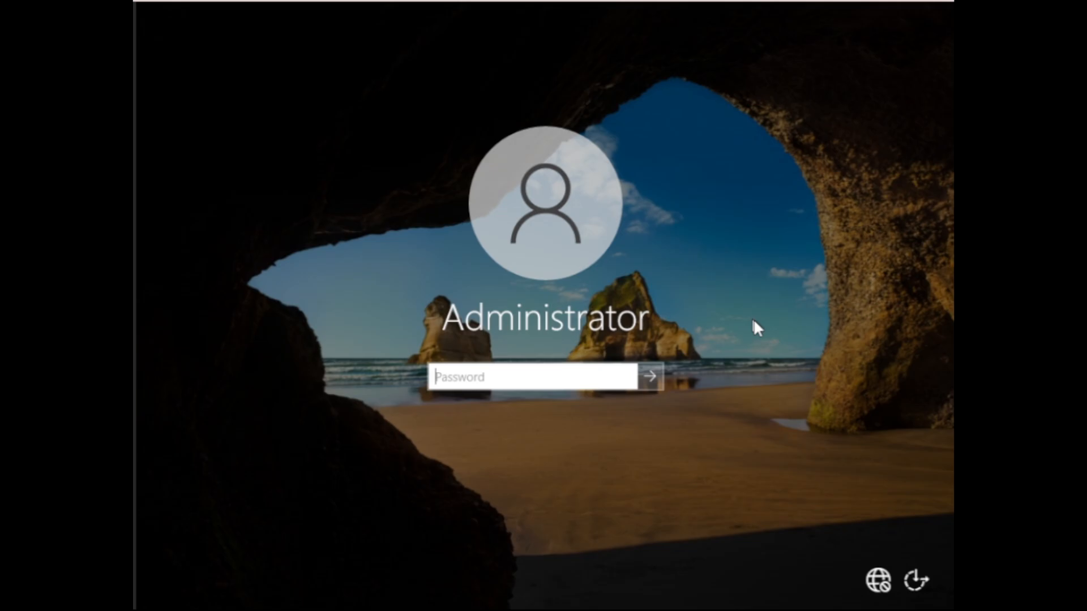
type("•••••••••")
key("Return")
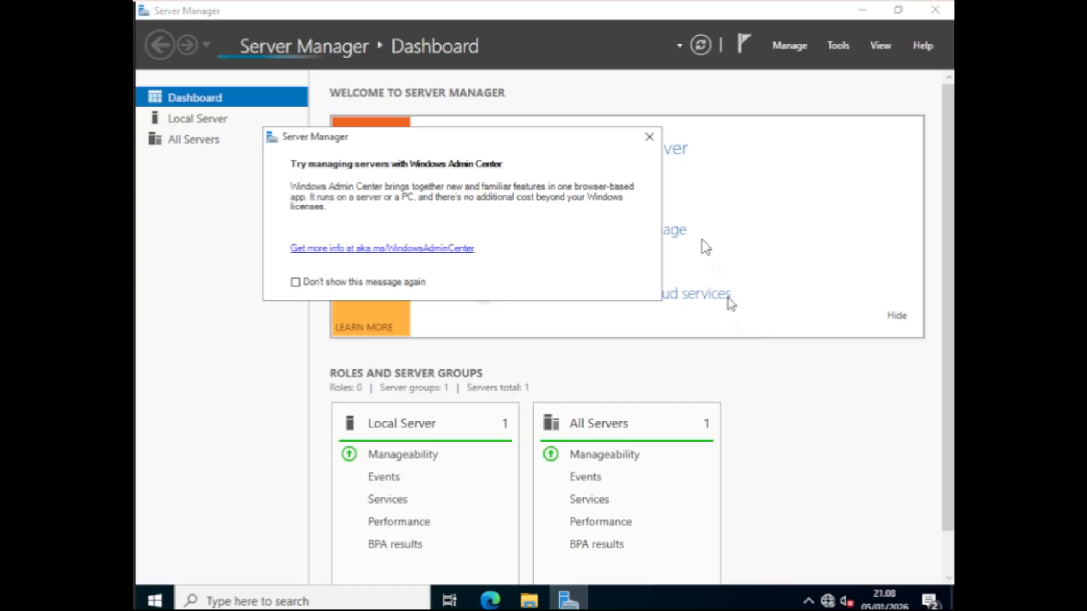
Dismiss the Windows Admin Center message and check the computer name and Ethernet address in the local server's properties
left_click(650, 137)
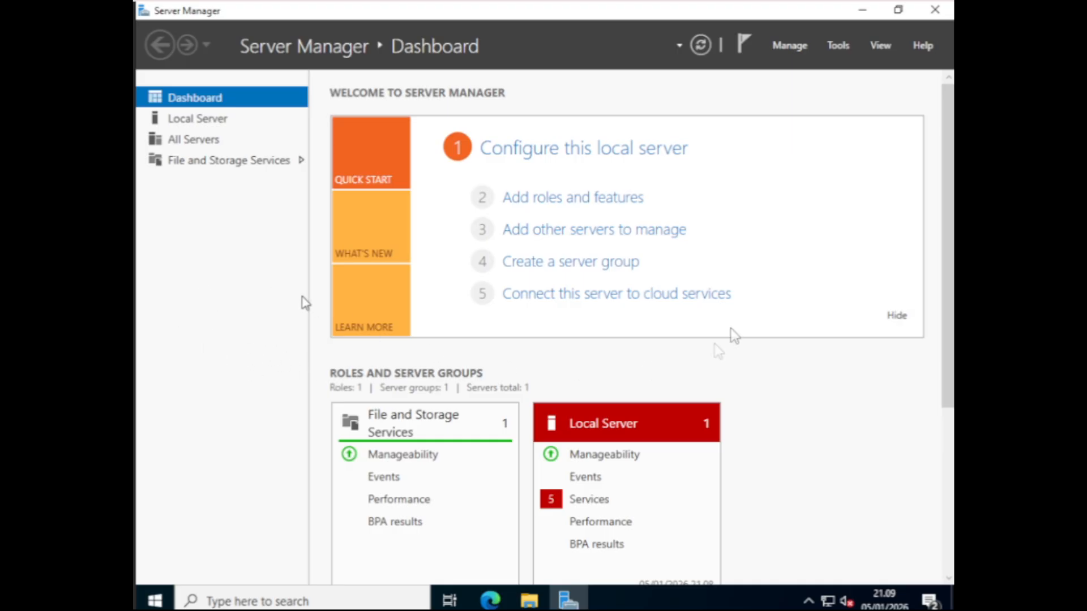
left_click(212, 124)
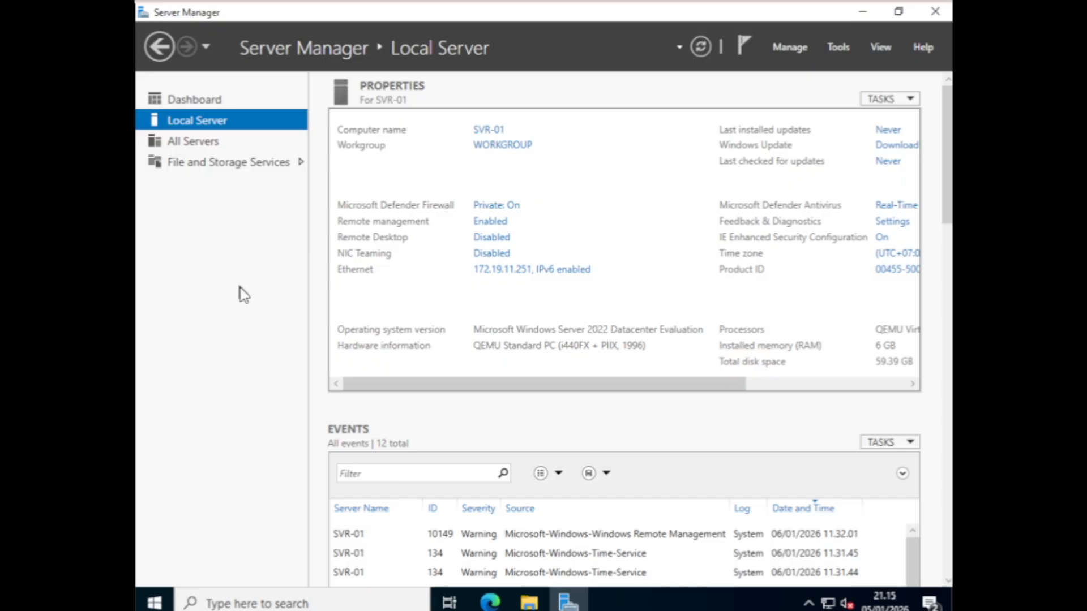
Return to the dashboard and start the Add Roles and Features Wizard
left_click(211, 107)
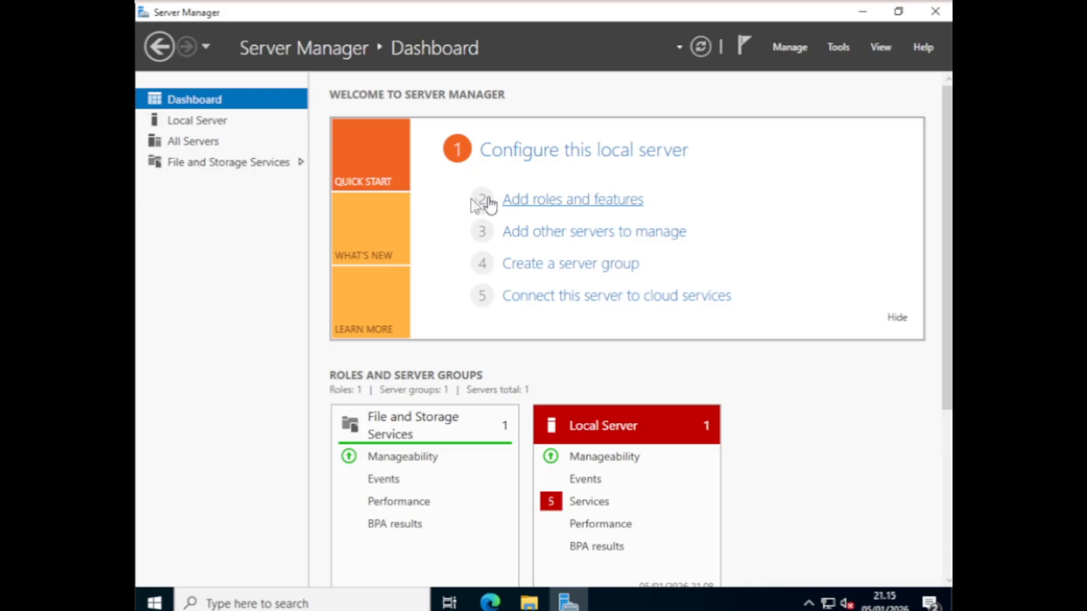
left_click(552, 202)
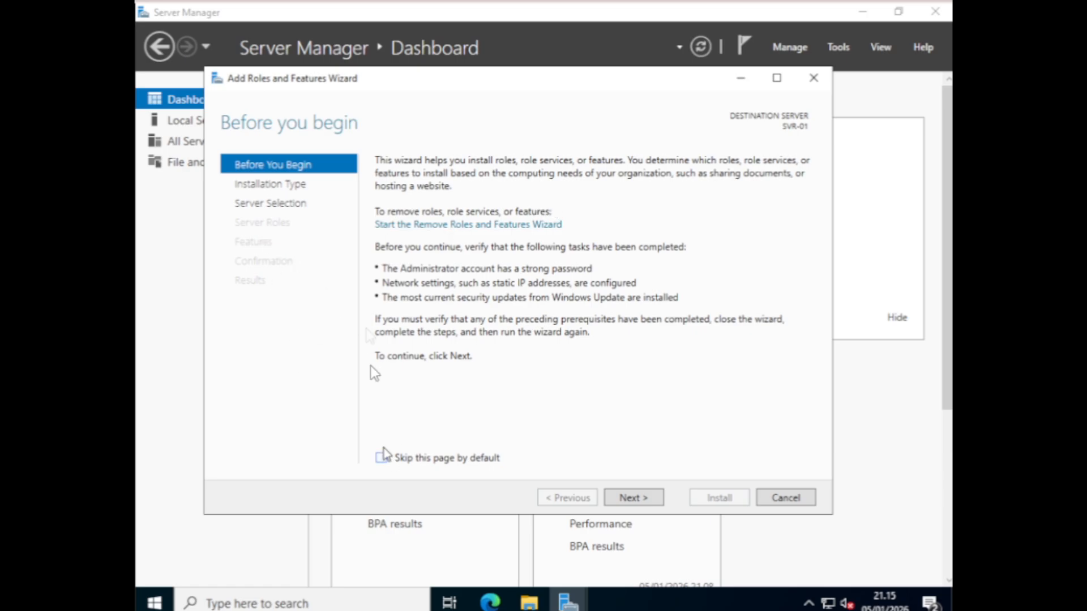
left_click_drag(501, 85, 536, 83)
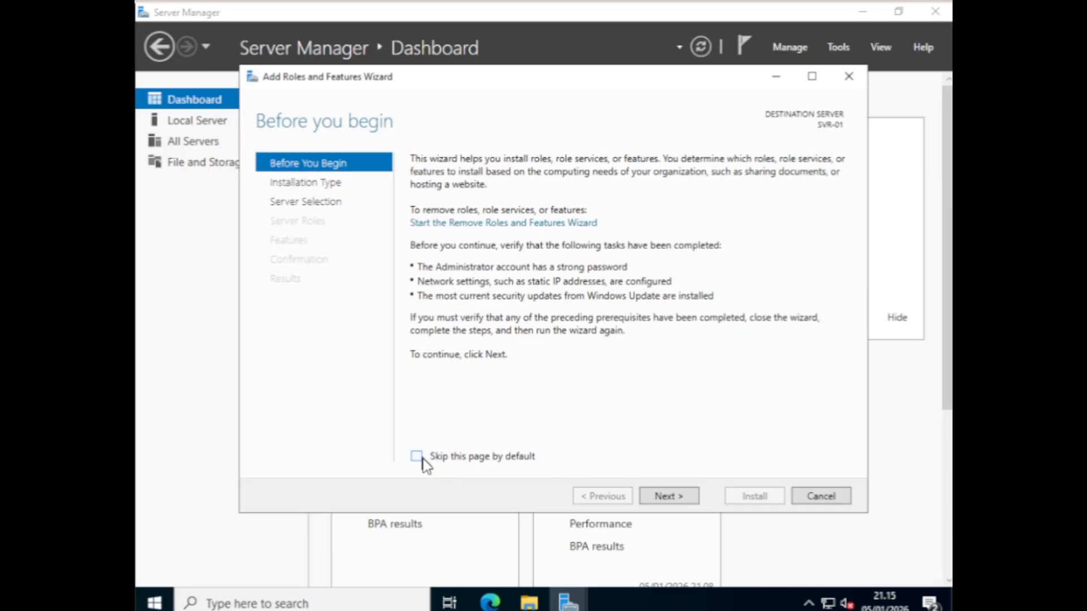
Skip the introductory page by default and choose a role-based or feature-based installation on SVR-01 from the server pool
left_click(423, 460)
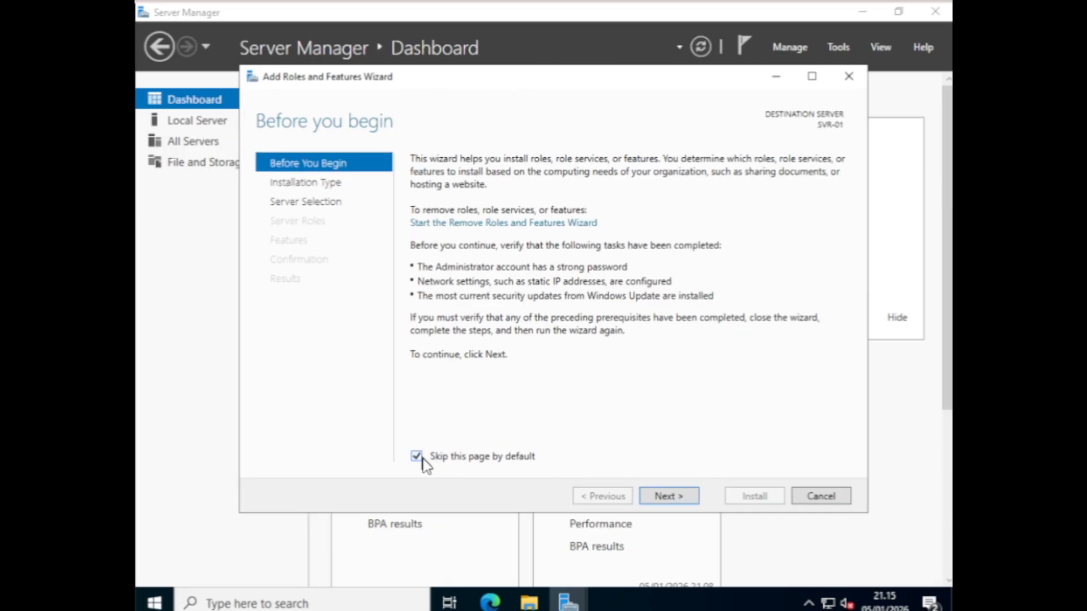
left_click(678, 503)
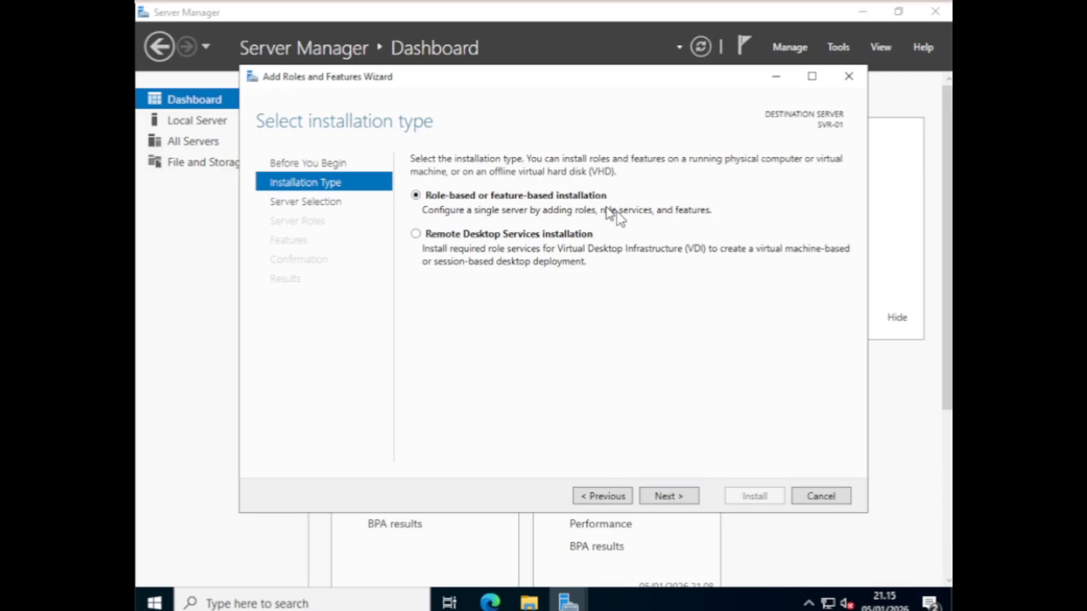
left_click(662, 498)
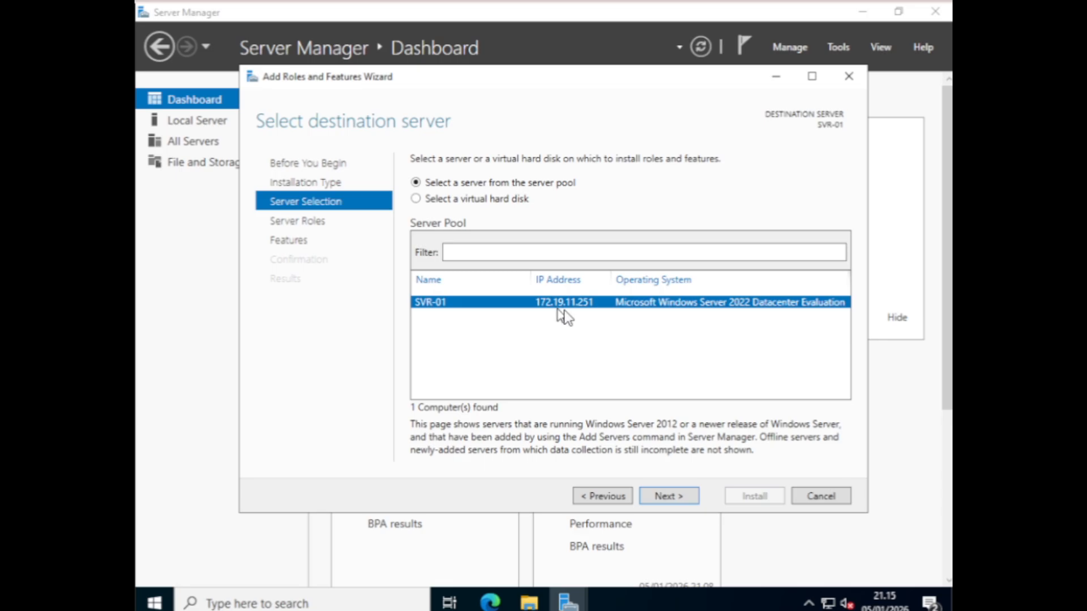
left_click(672, 498)
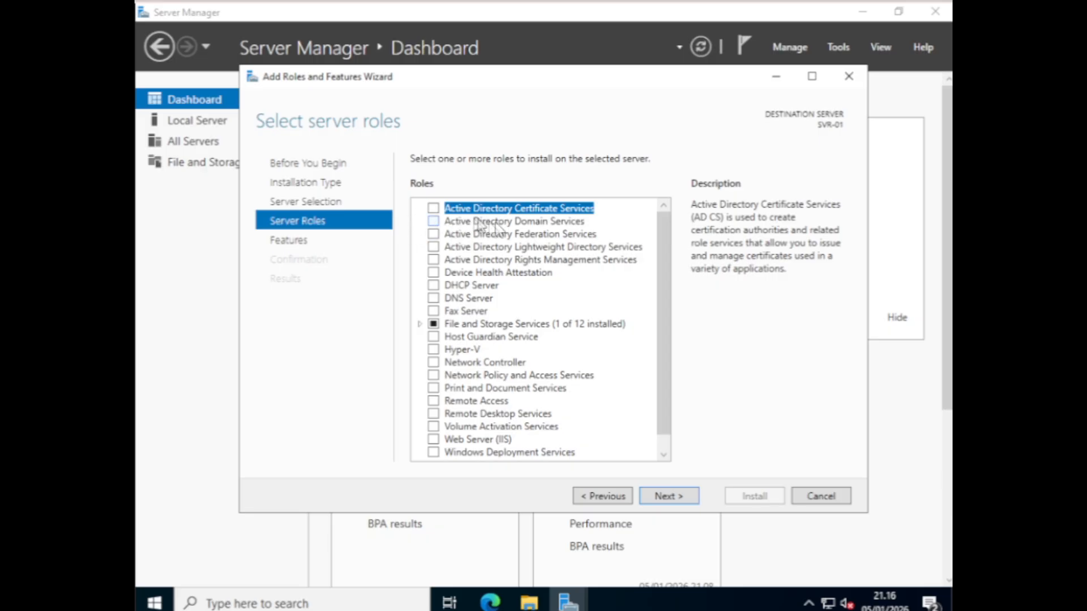
Select the Active Directory Domain Services role with its required features and management tools, keeping the default feature selection
left_click(436, 223)
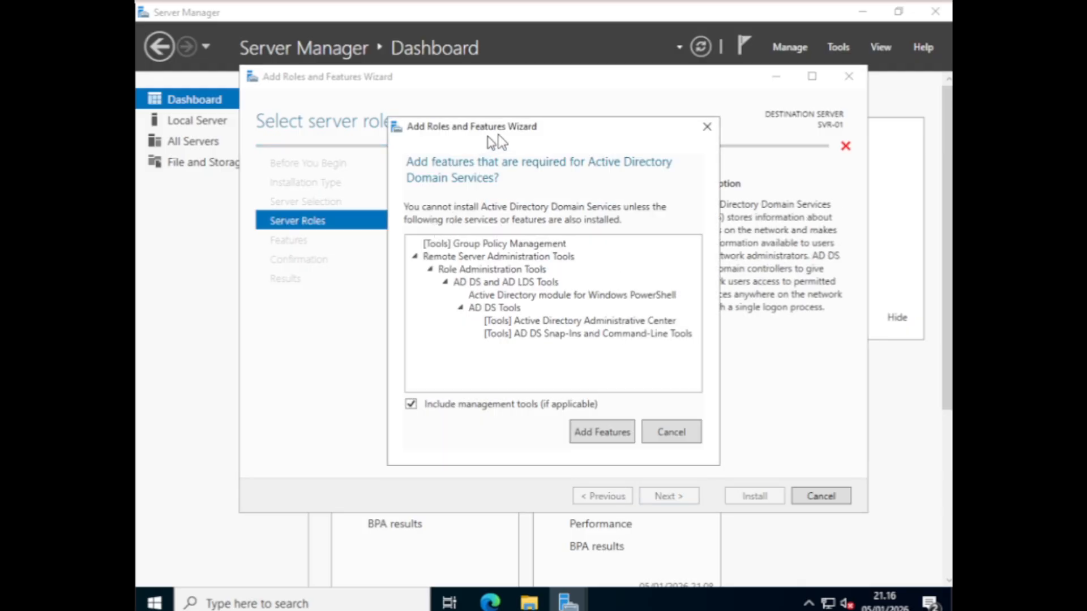
left_click_drag(518, 134, 558, 143)
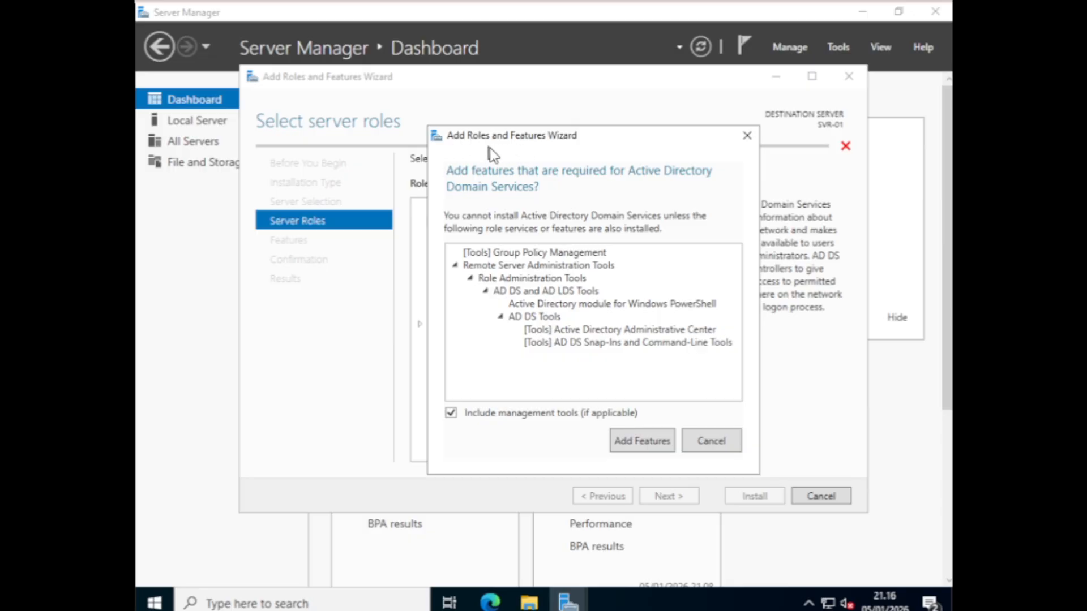
left_click(640, 444)
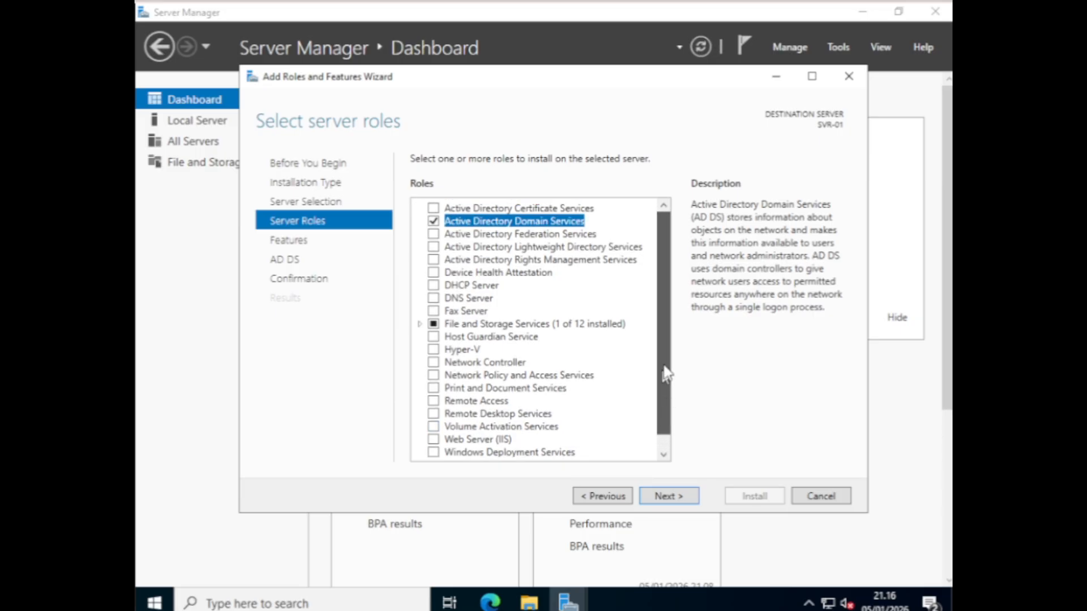
left_click(669, 496)
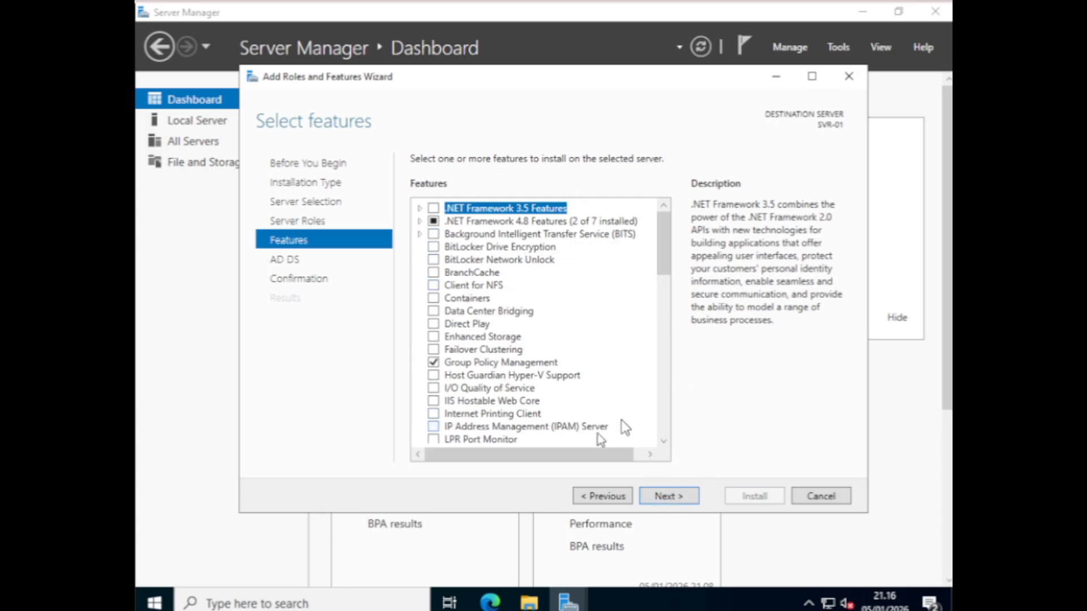
left_click(668, 497)
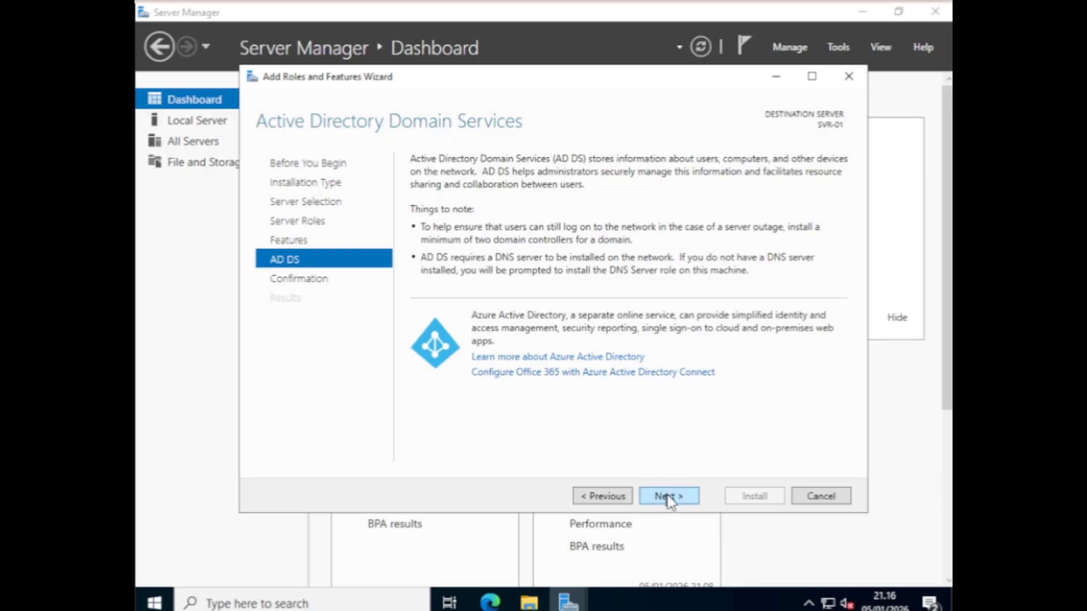
left_click(667, 497)
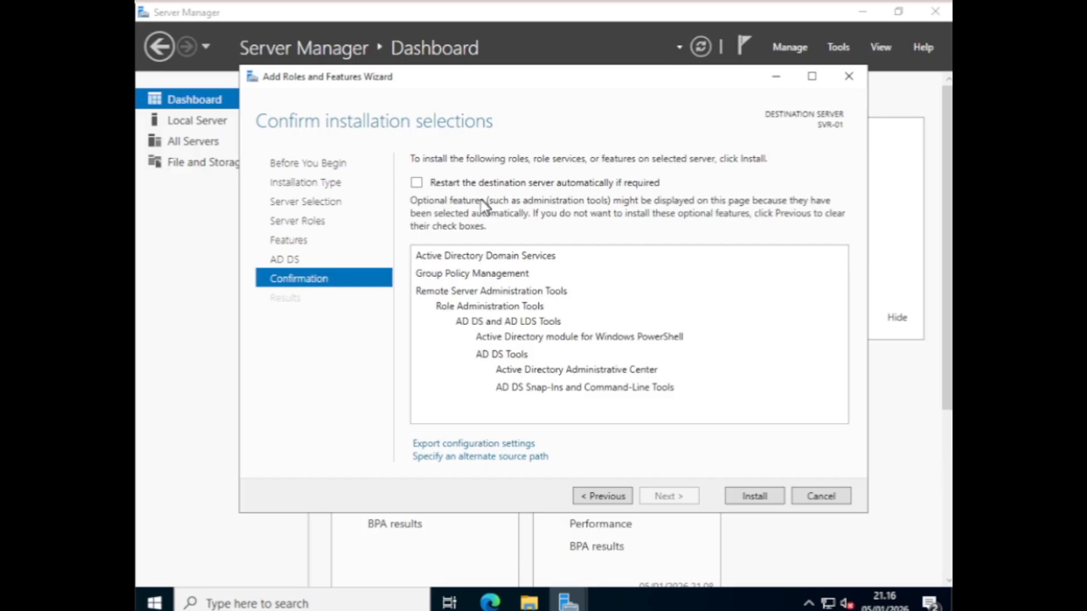
Allow automatic restarts of the destination server, install the selected role and features, and close the wizard once installation finishes
left_click(420, 182)
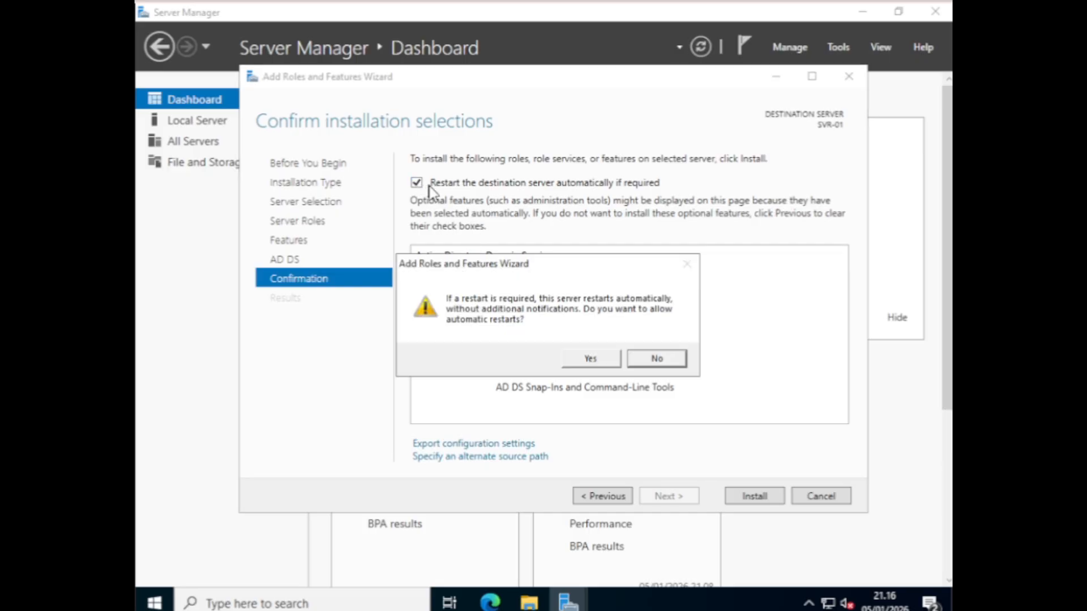
left_click(602, 365)
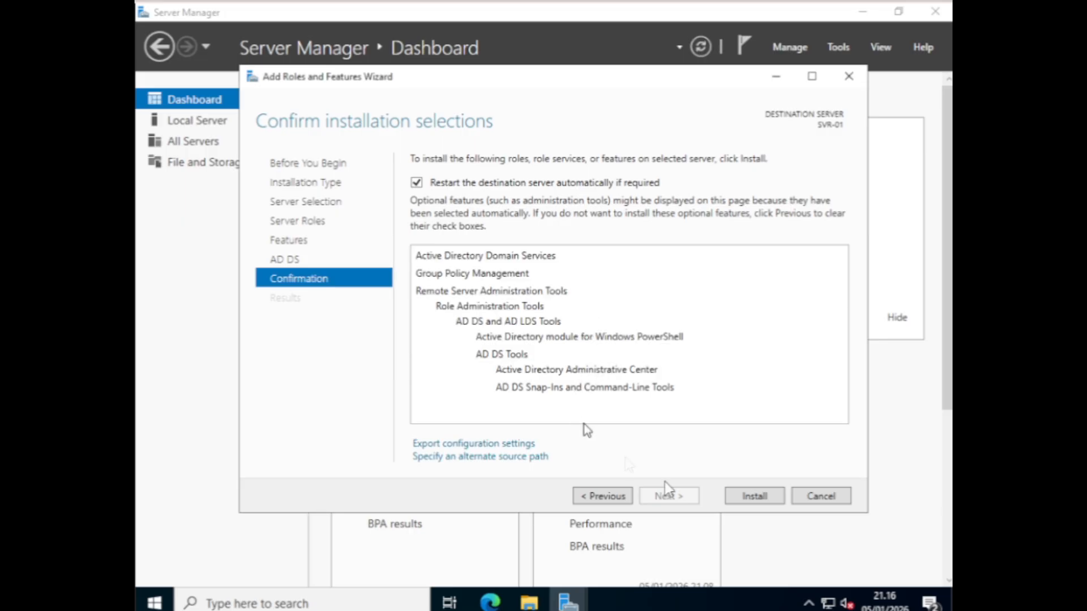
left_click(756, 498)
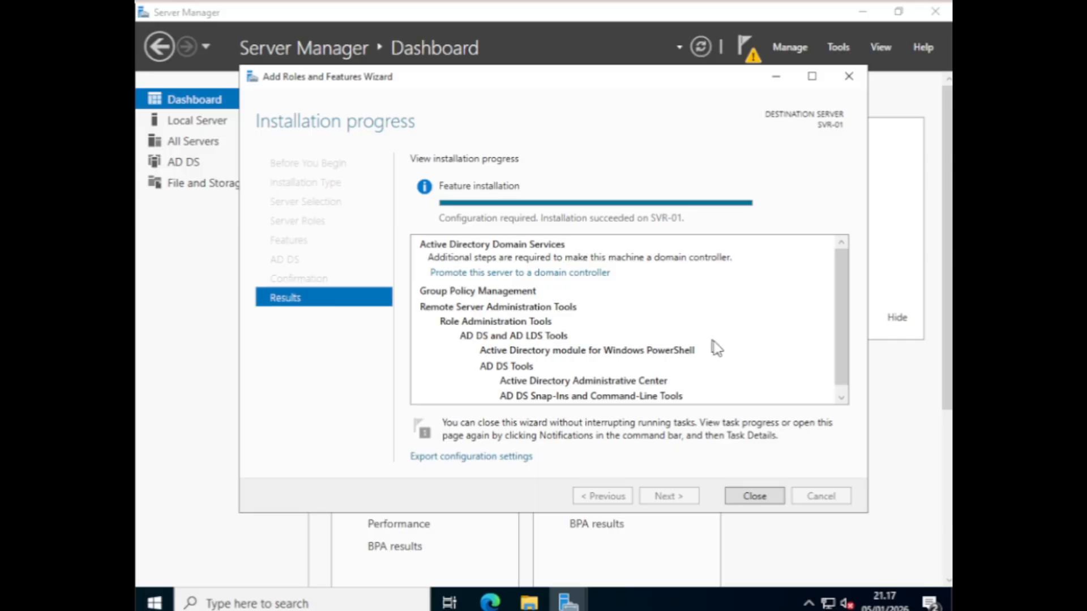
left_click(767, 497)
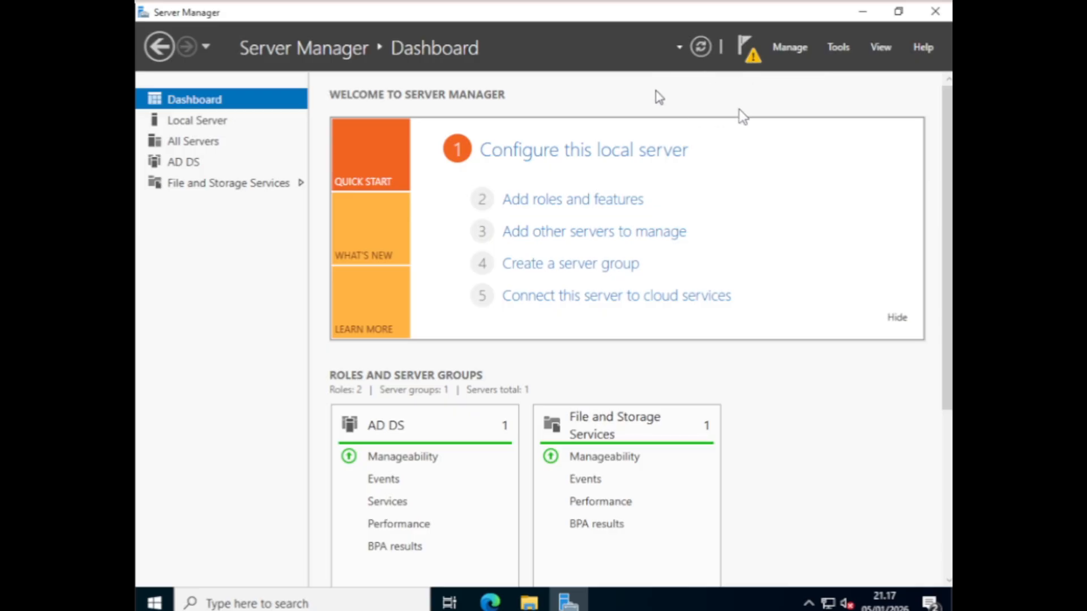
Start promoting this server to a domain controller in a new forest with the root domain name bnet.local
left_click(751, 61)
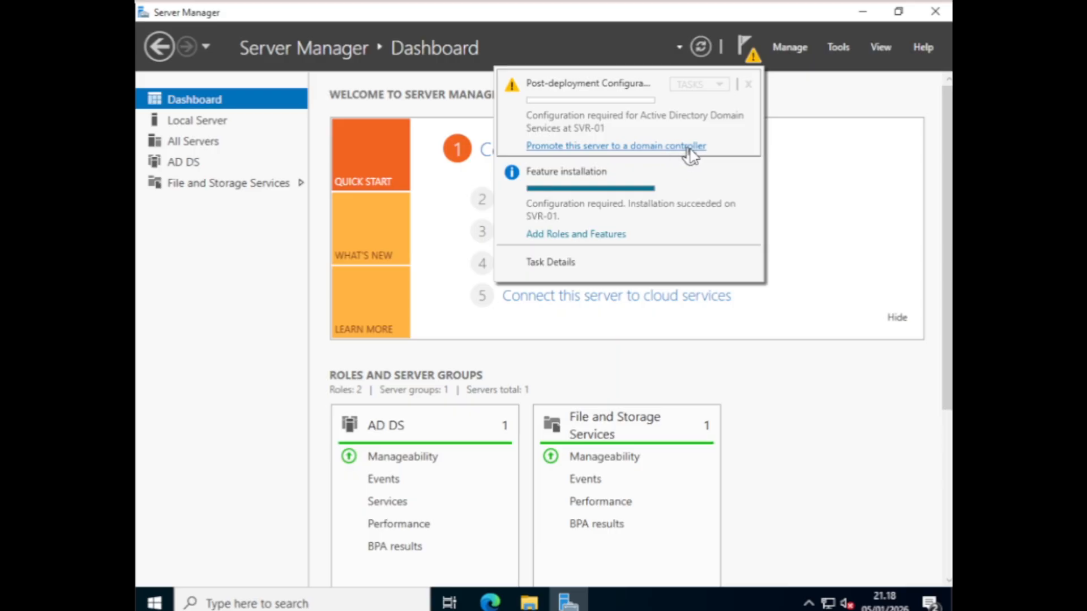
left_click(631, 146)
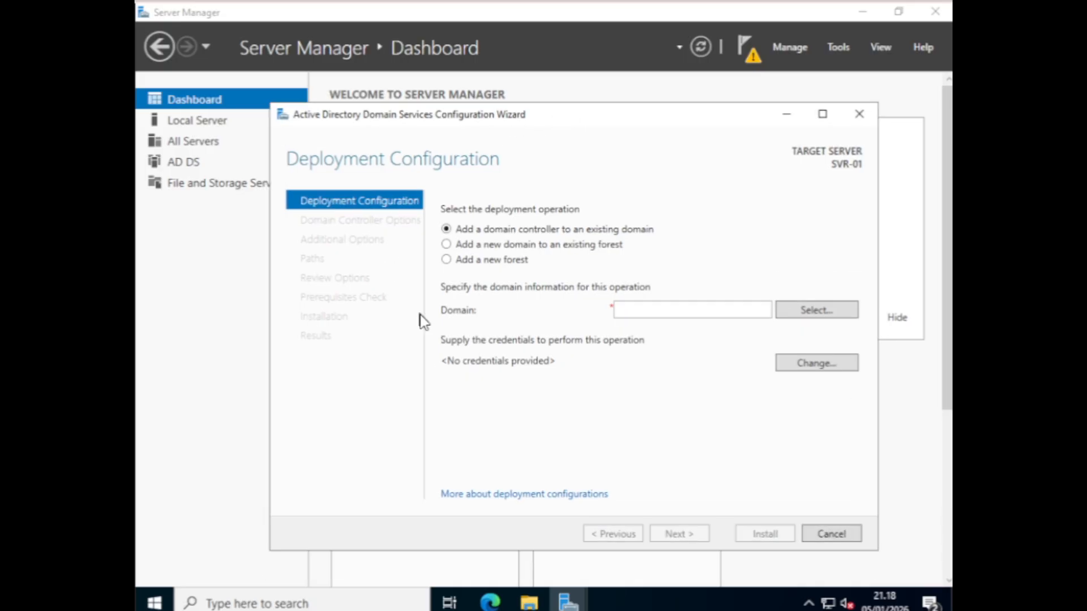
left_click(447, 262)
left_click(661, 311)
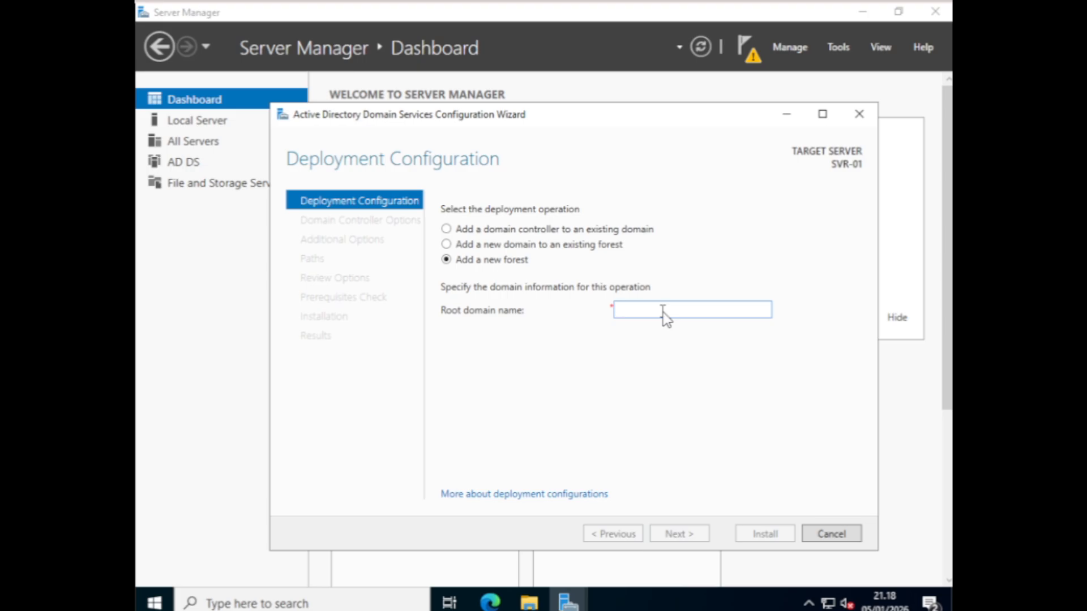
type("bnet")
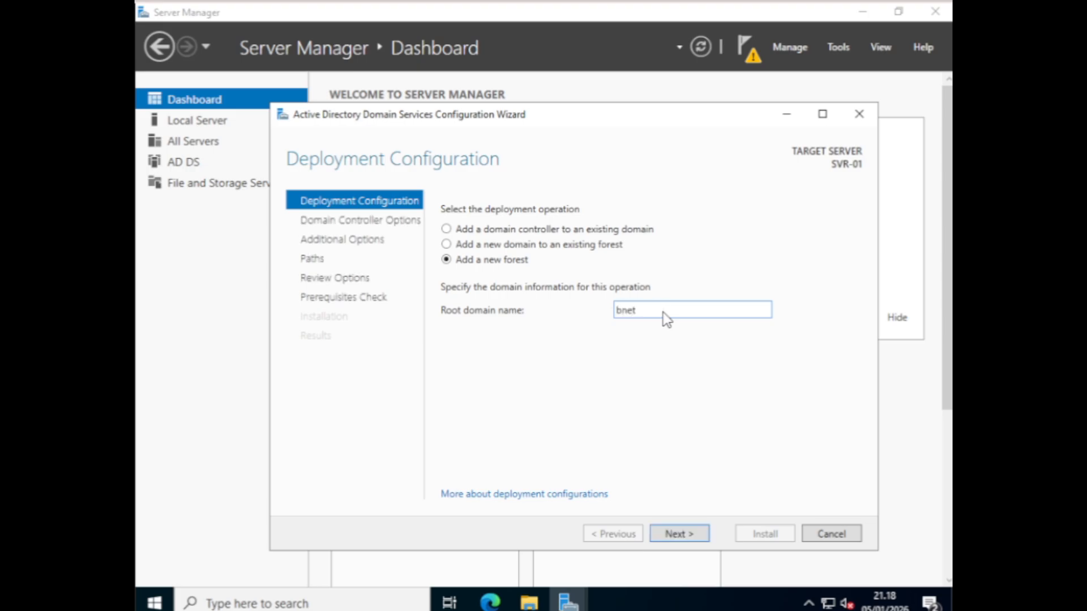
type(".local")
left_click(676, 535)
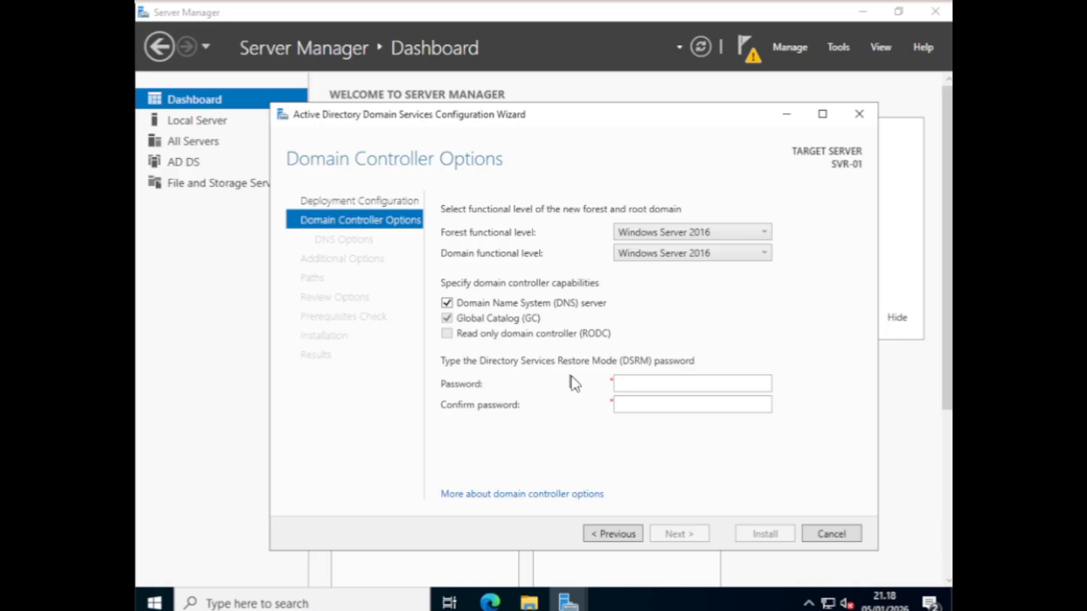
Choose Windows Server 2016 as the forest functional level and keep Windows Server 2016 as the domain functional level
left_click(732, 244)
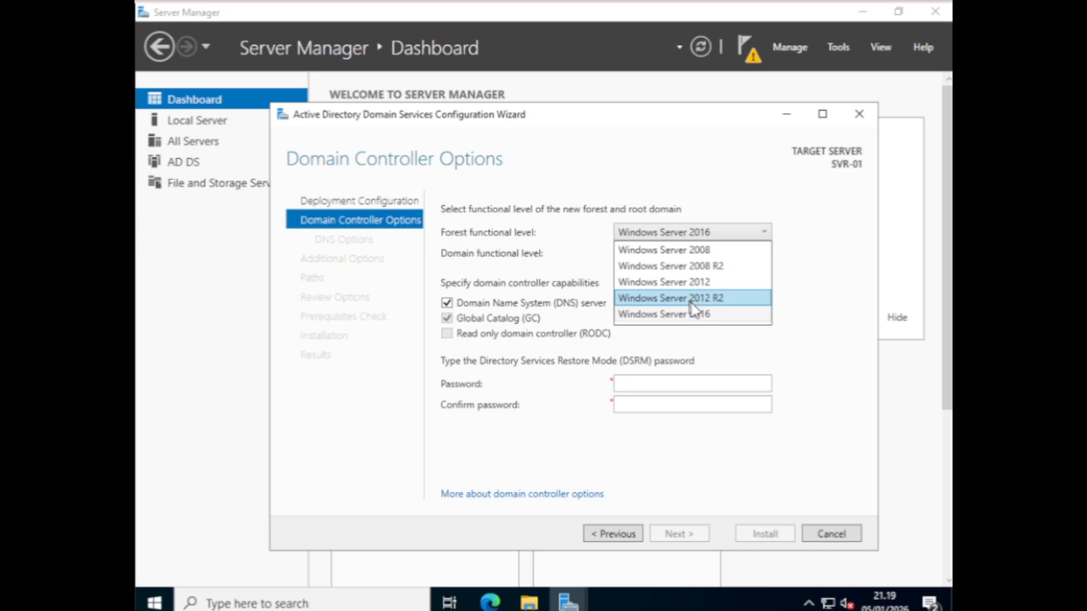
left_click(816, 322)
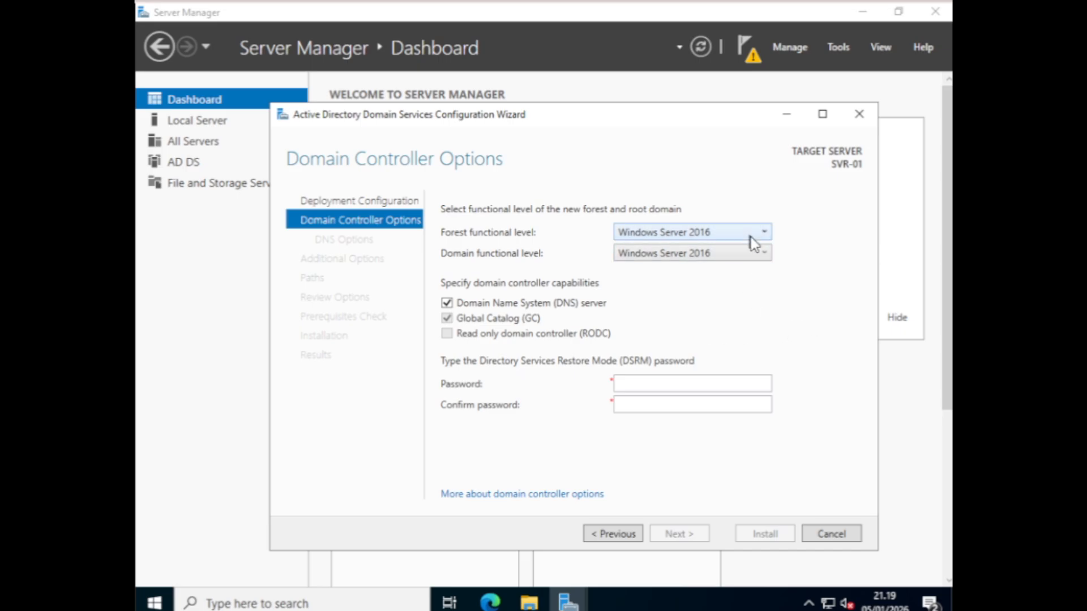
left_click(750, 235)
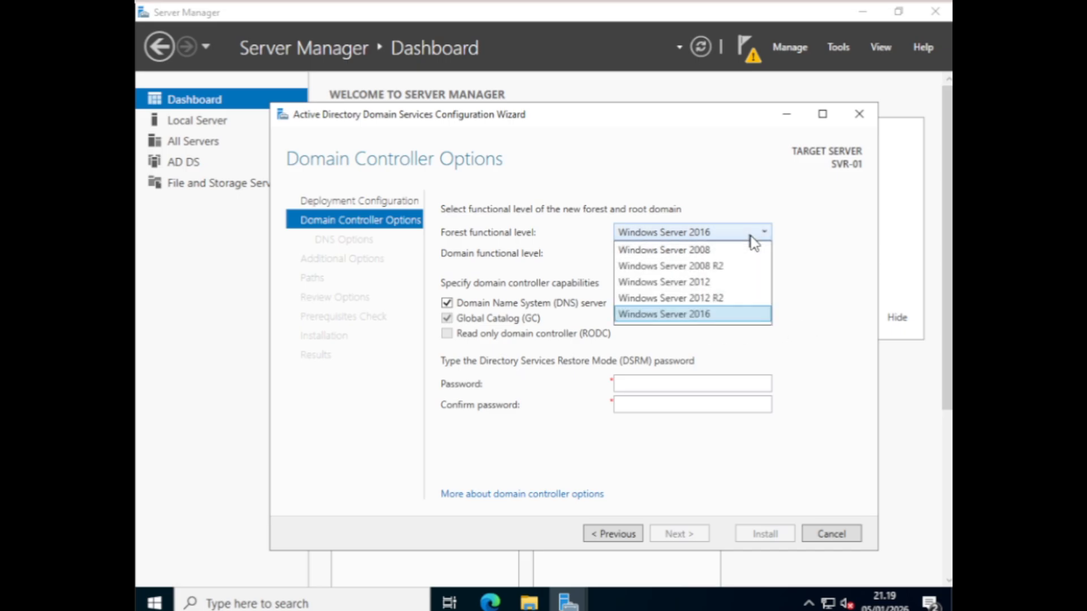
left_click(718, 315)
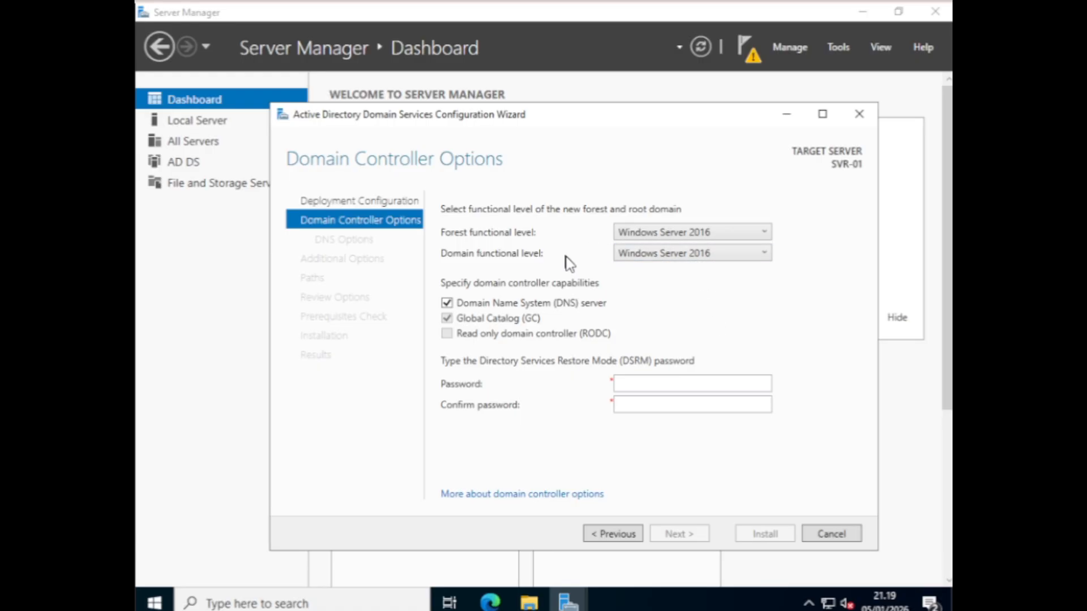
left_click(726, 254)
left_click(725, 253)
Enter and confirm the Directory Services Restore Mode password, then accept the domain controller options
left_click(688, 385)
type("•••••••••")
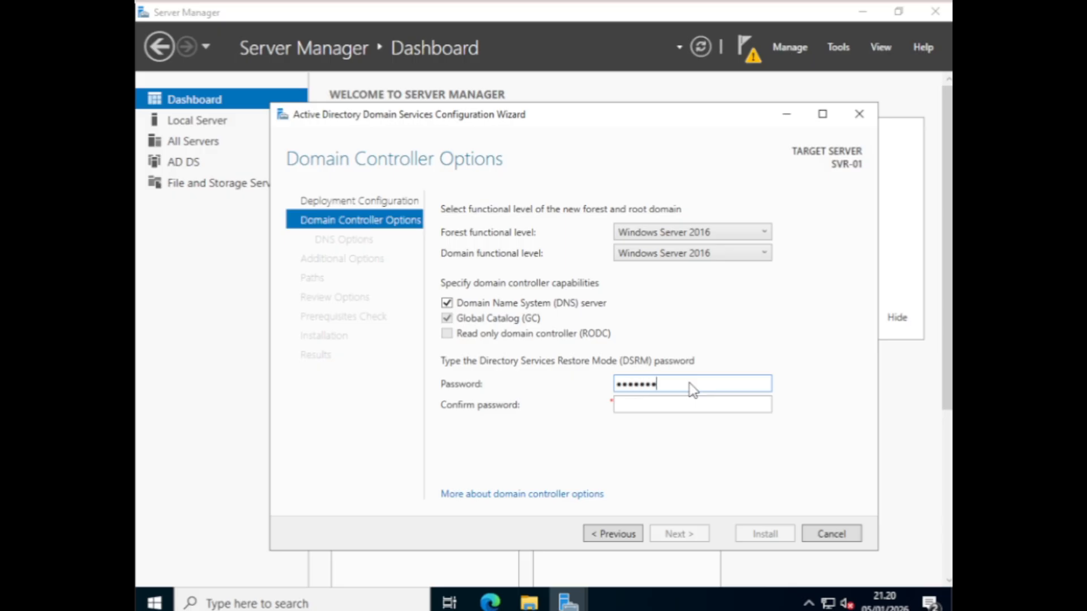
key("Tab")
type("•••••••••")
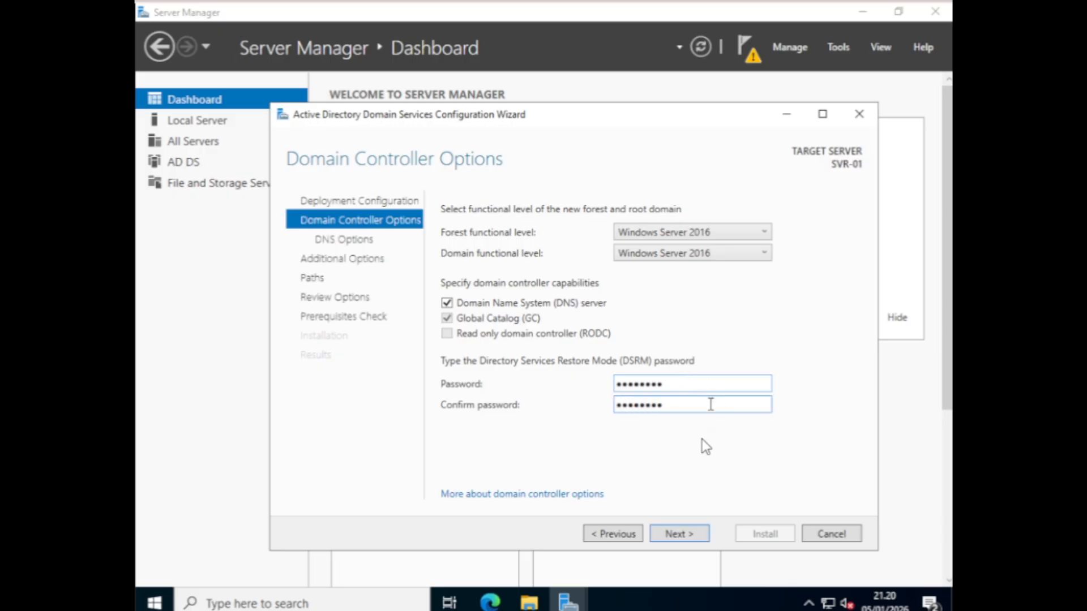
left_click(682, 536)
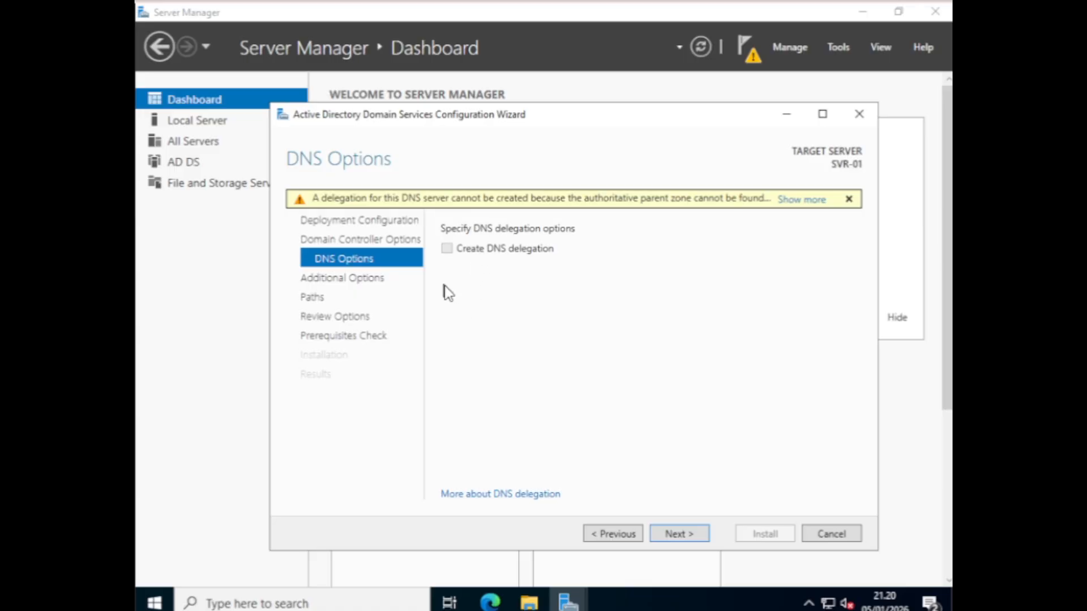
Continue without DNS delegation, accepting the NetBIOS domain name BNET and the default database, log files and SYSVOL folders
left_click(681, 534)
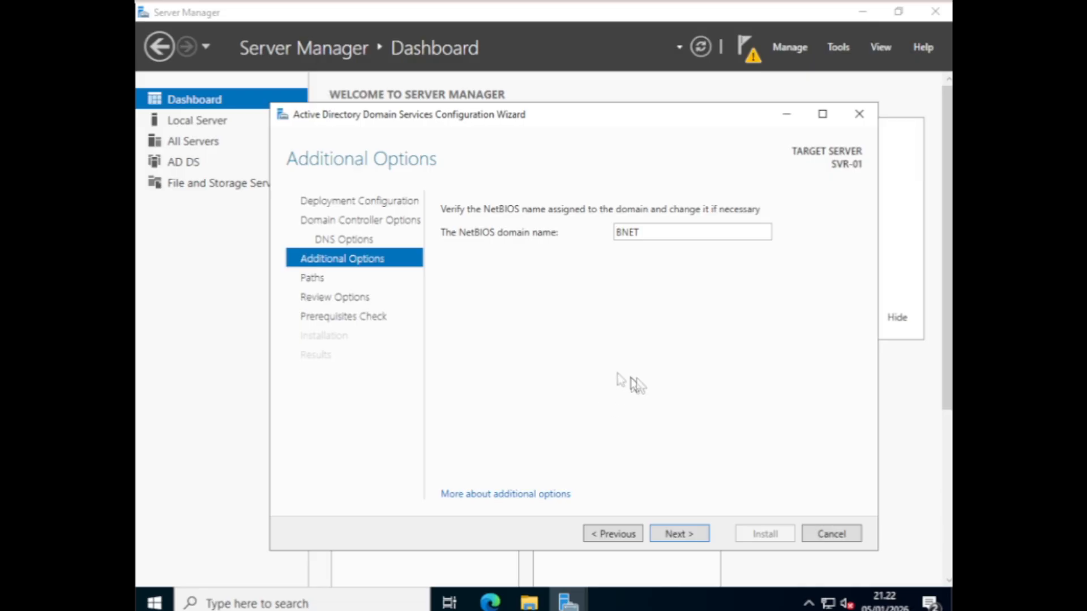
left_click(674, 537)
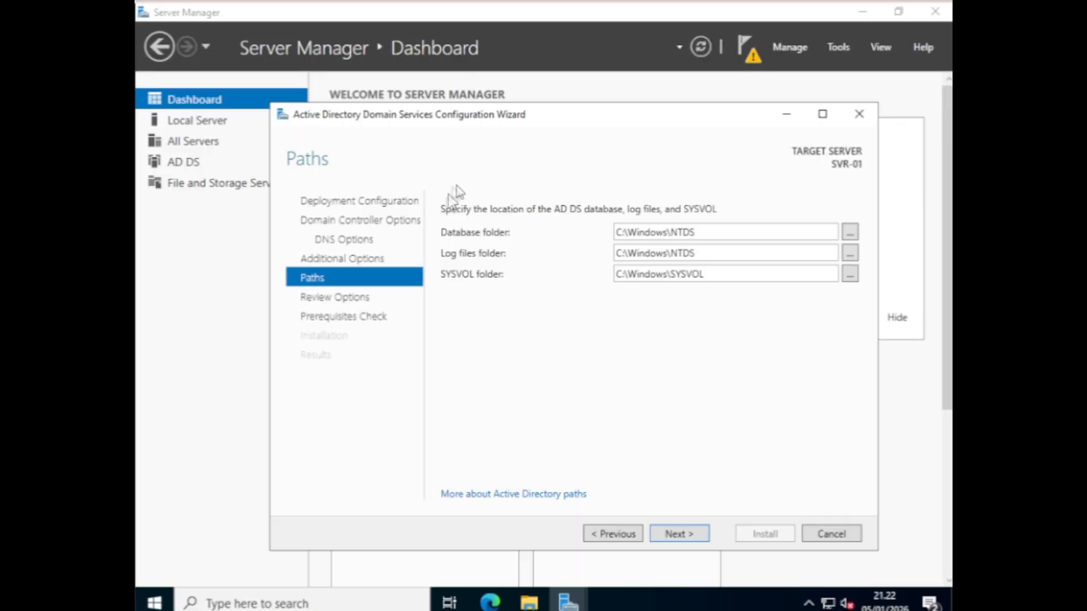
left_click_drag(586, 116, 600, 117)
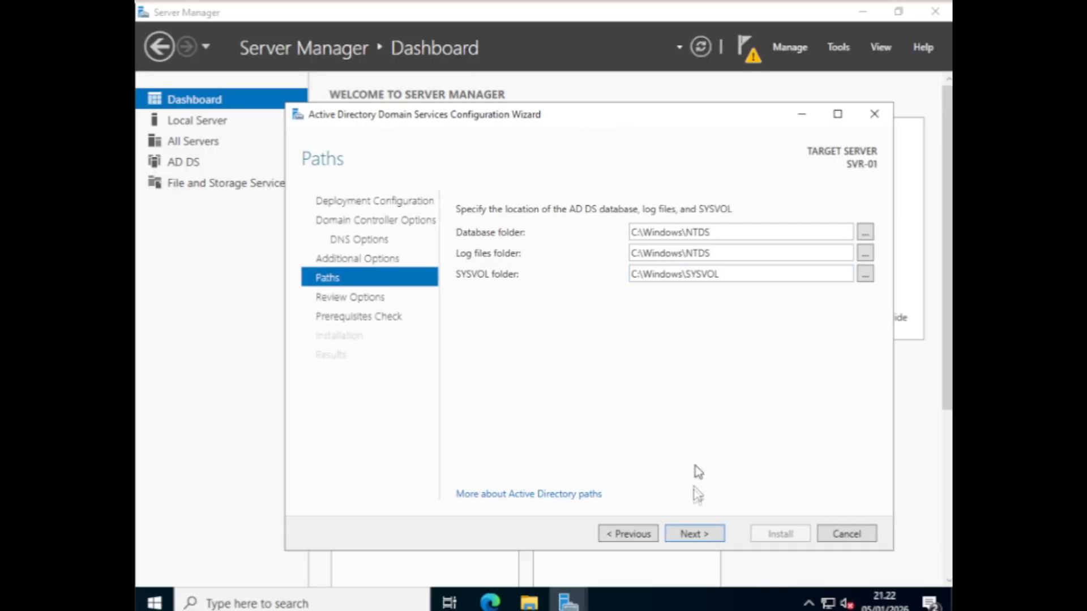
left_click(711, 537)
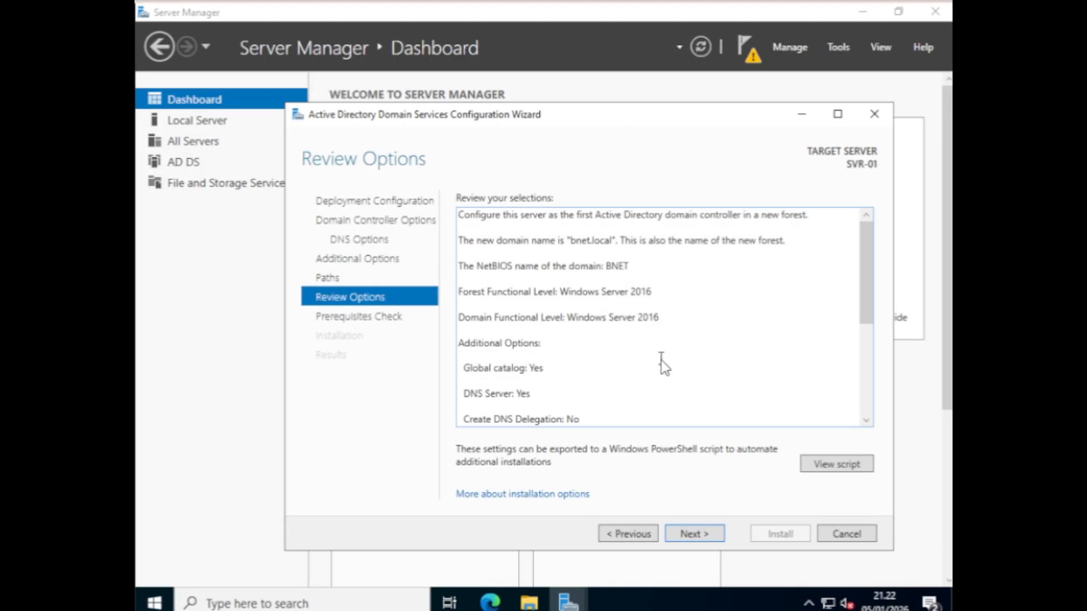
Review the selected deployment options, run the prerequisites check and read through its results
scroll(607, 360, "up", 8)
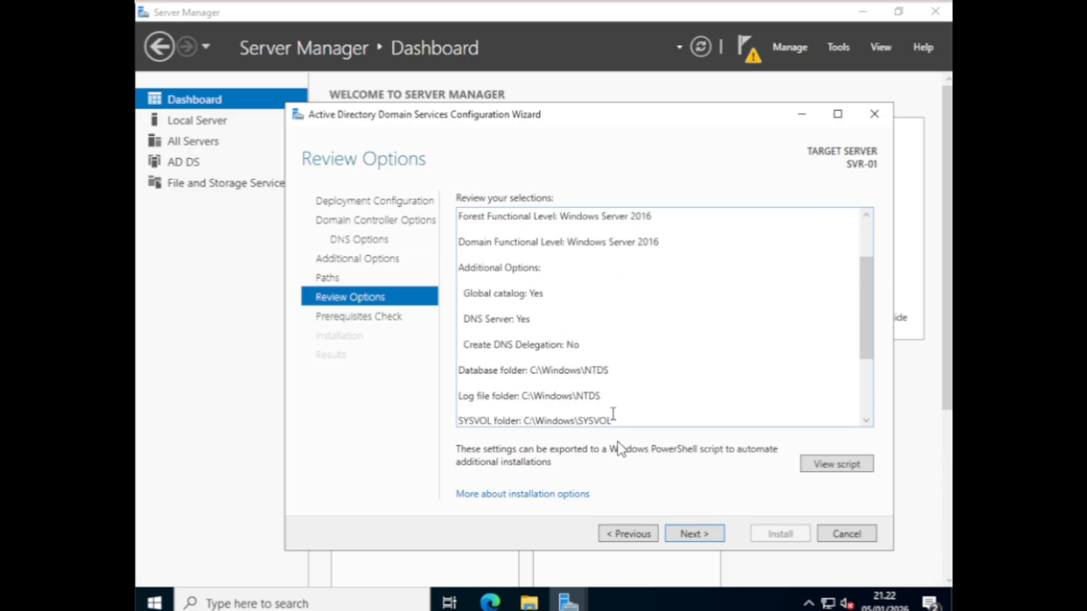
left_click(701, 530)
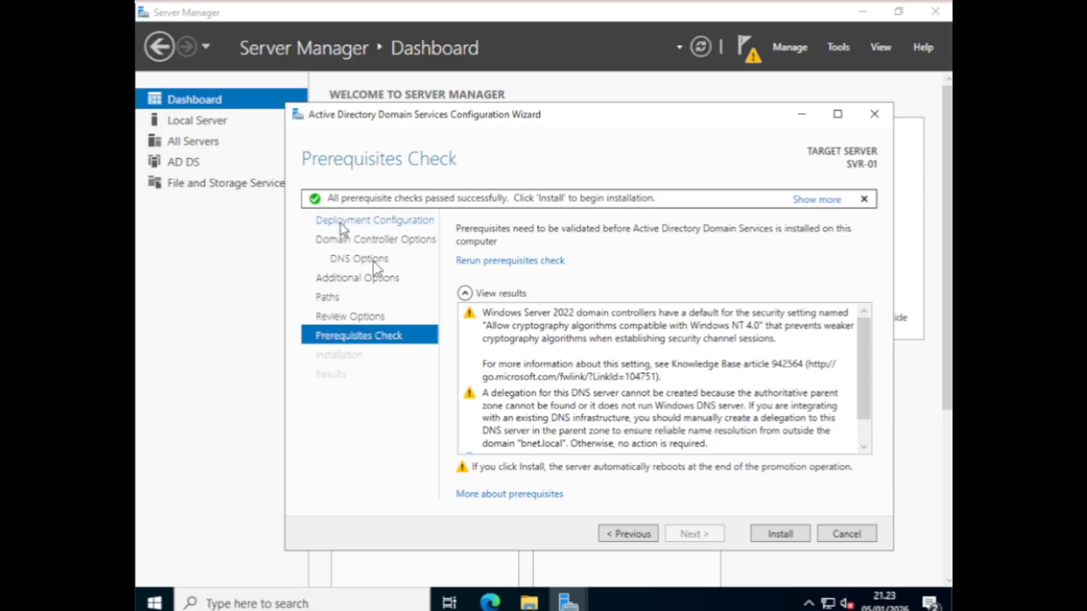
scroll(609, 393, "down", 1)
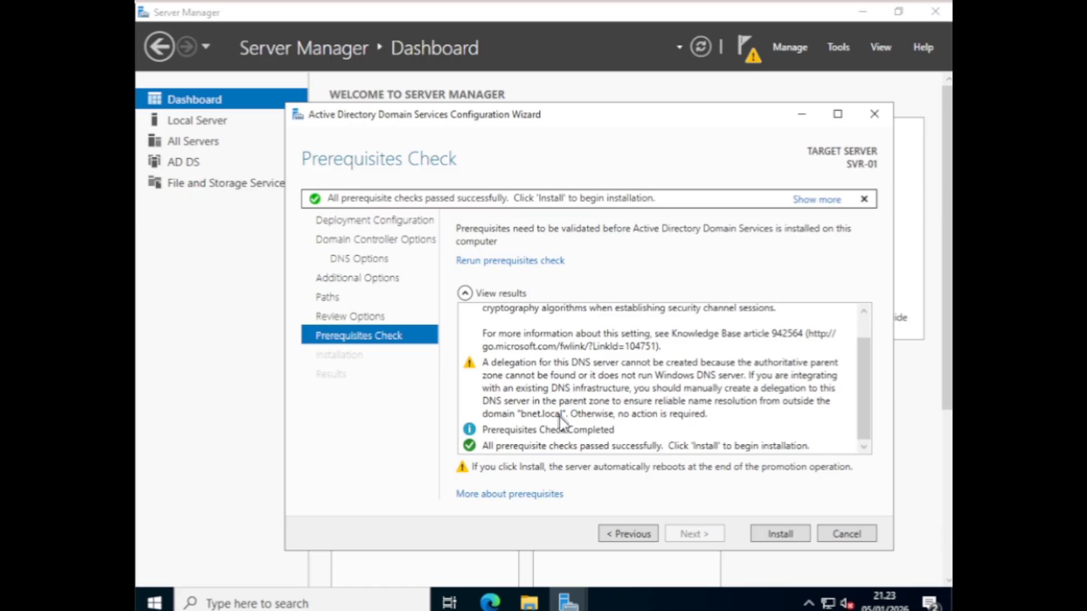
scroll(560, 419, "up", 1)
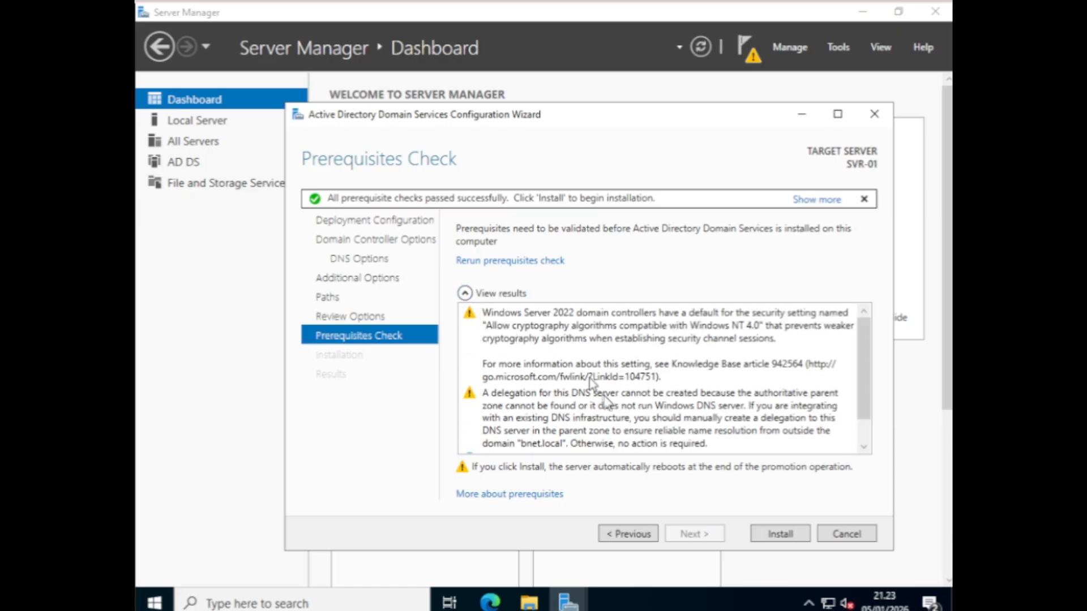
scroll(756, 396, "down", 1)
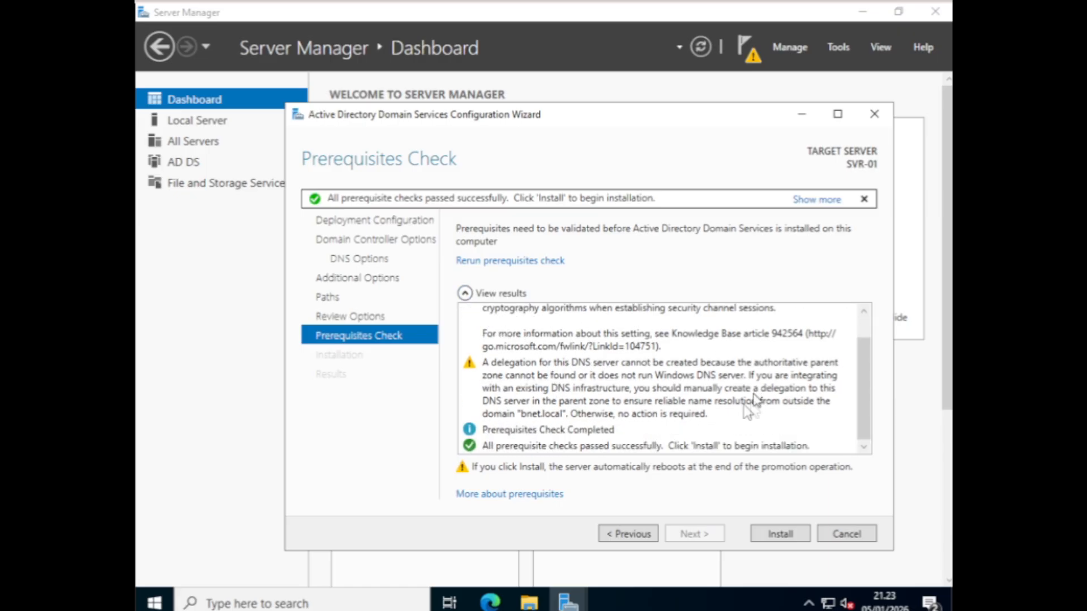
Start the domain controller installation and, after the reboot, sign in as BNET\Administrator with the account password
left_click(787, 532)
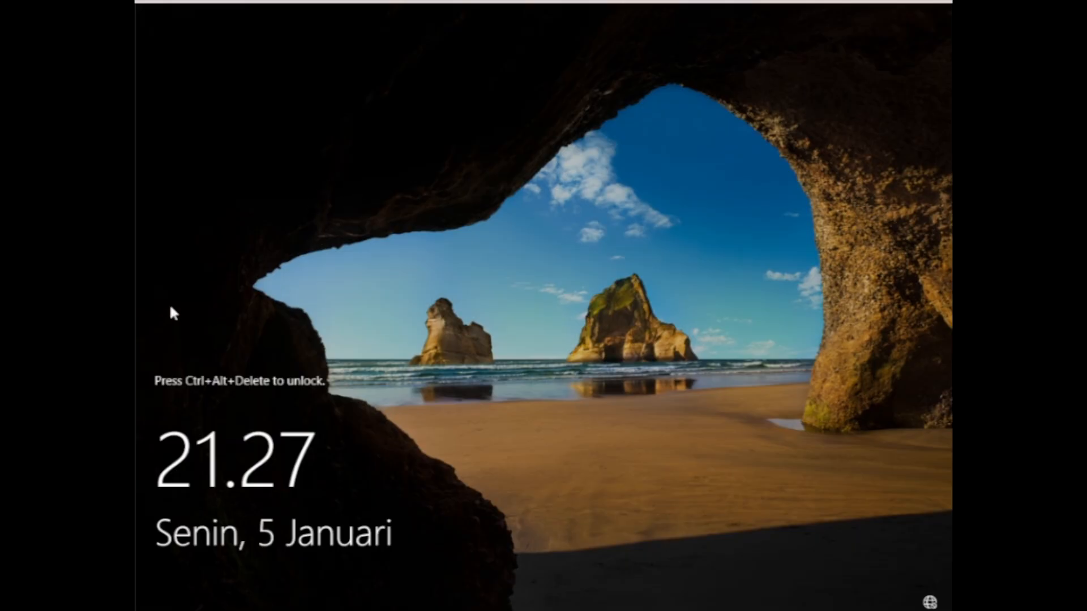
key("ctrl+alt+Delete")
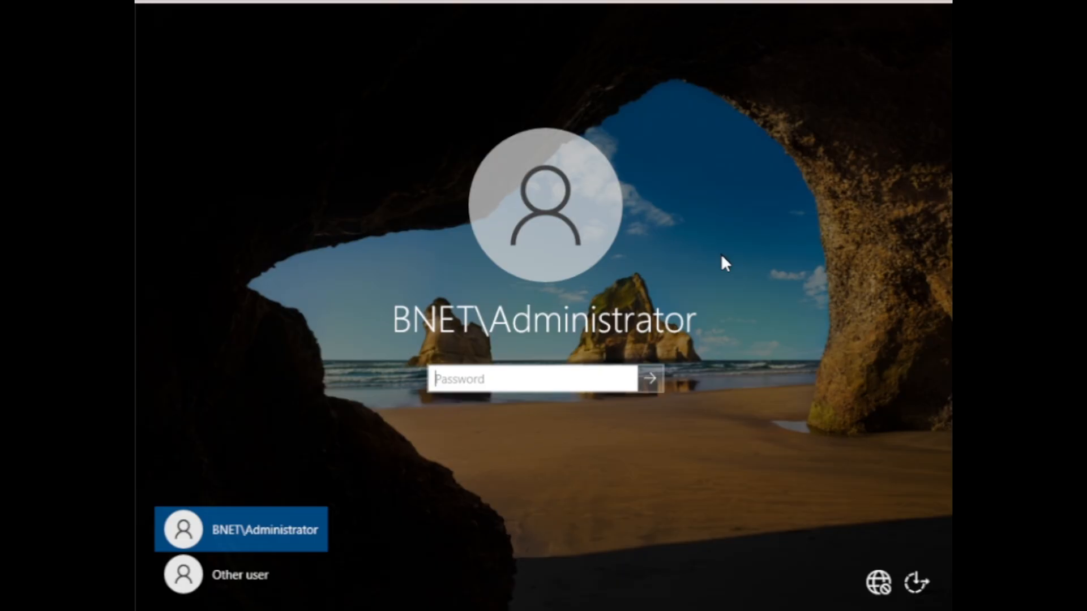
type("••••••••")
key("Return")
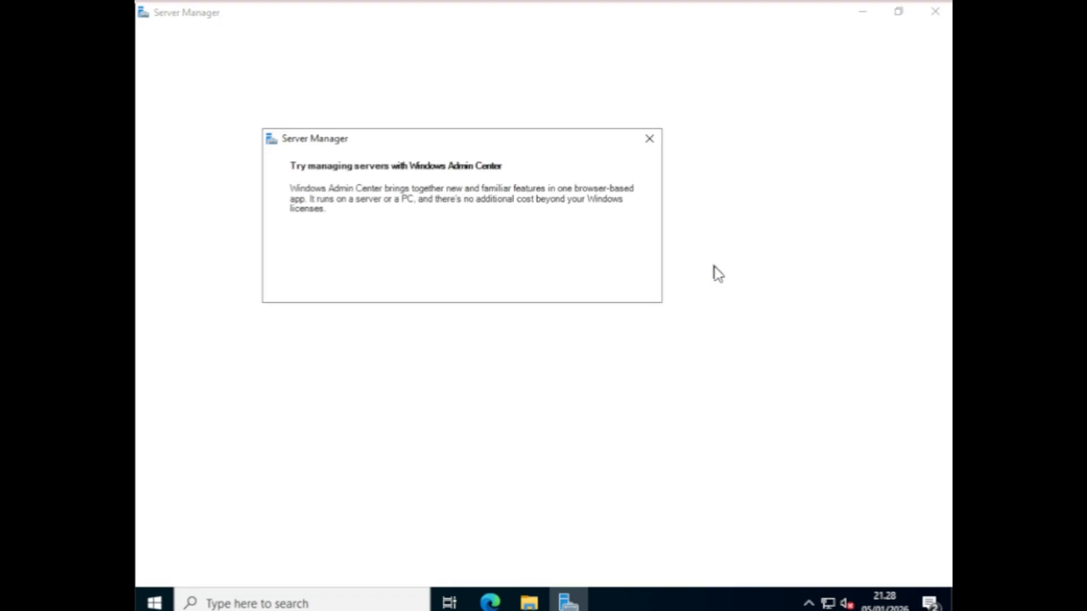
Dismiss the Windows Admin Center notice and examine the local server's properties to check its computer name and domain membership
left_click(649, 139)
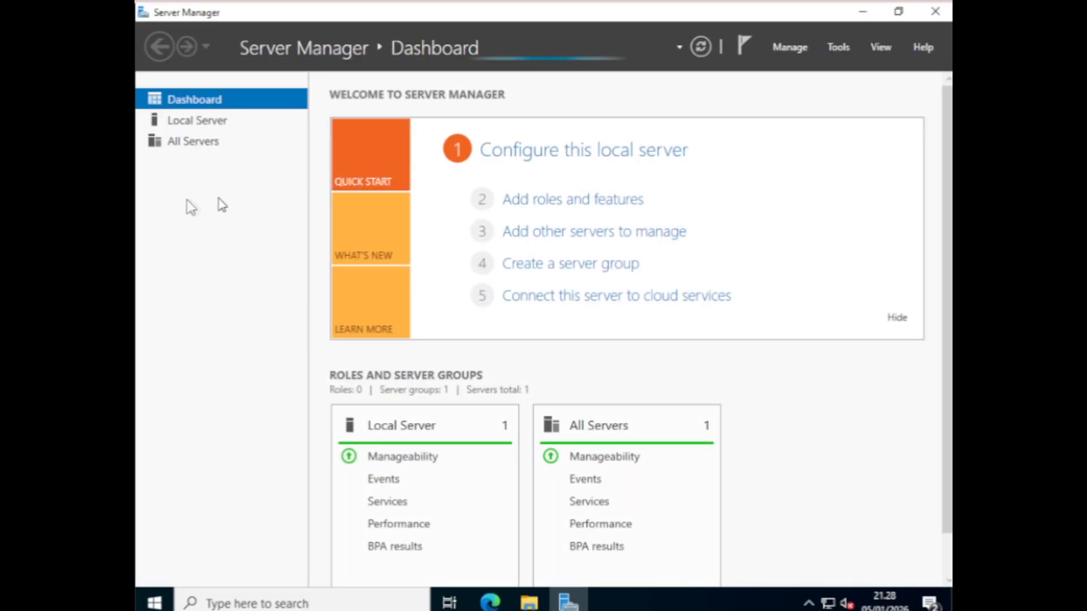
left_click(198, 124)
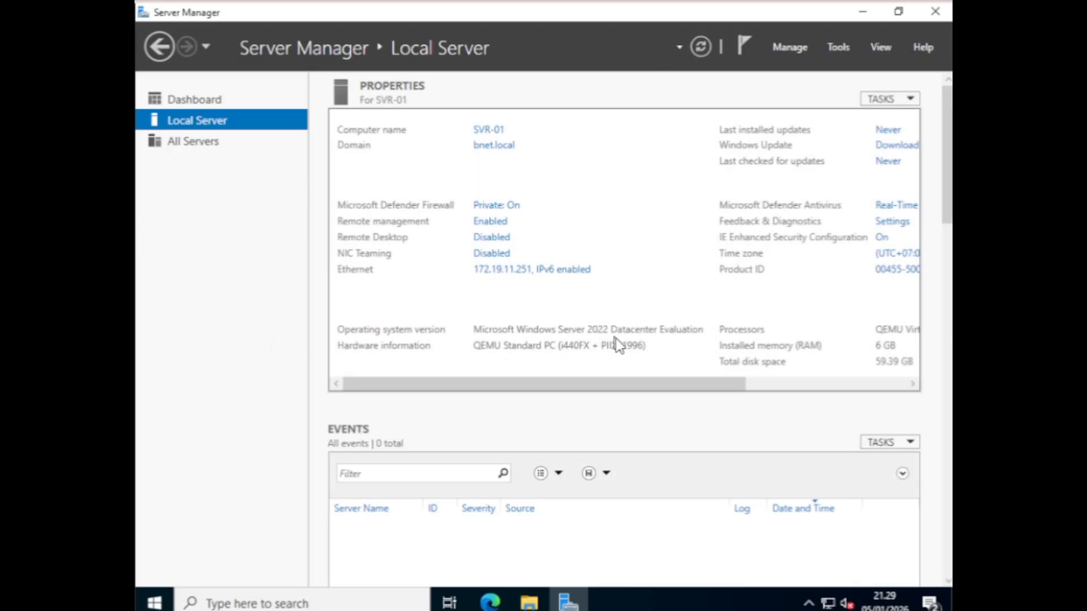
left_click_drag(601, 385, 412, 400)
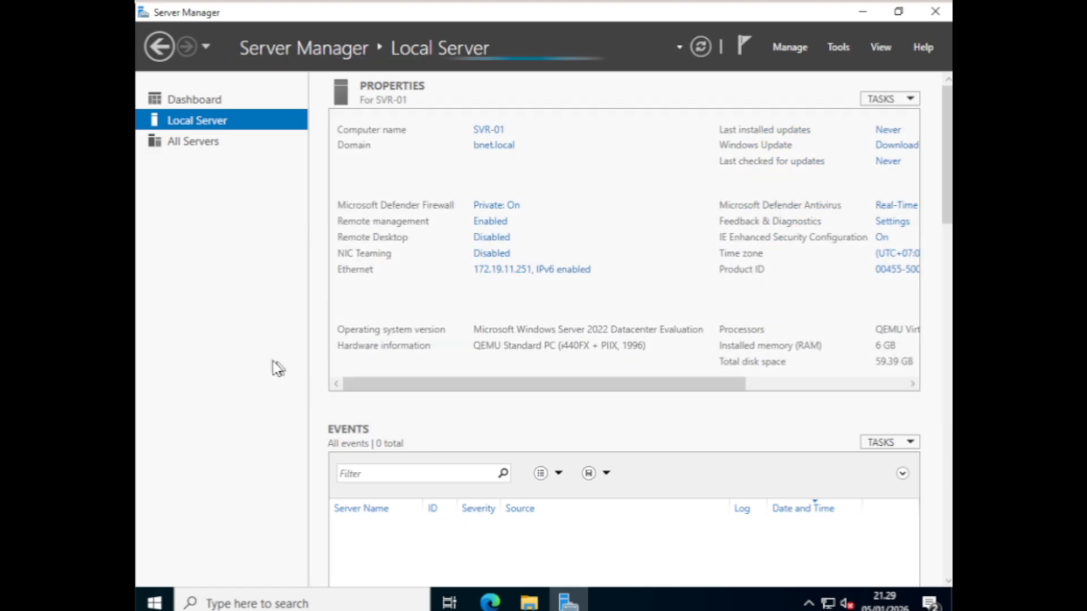